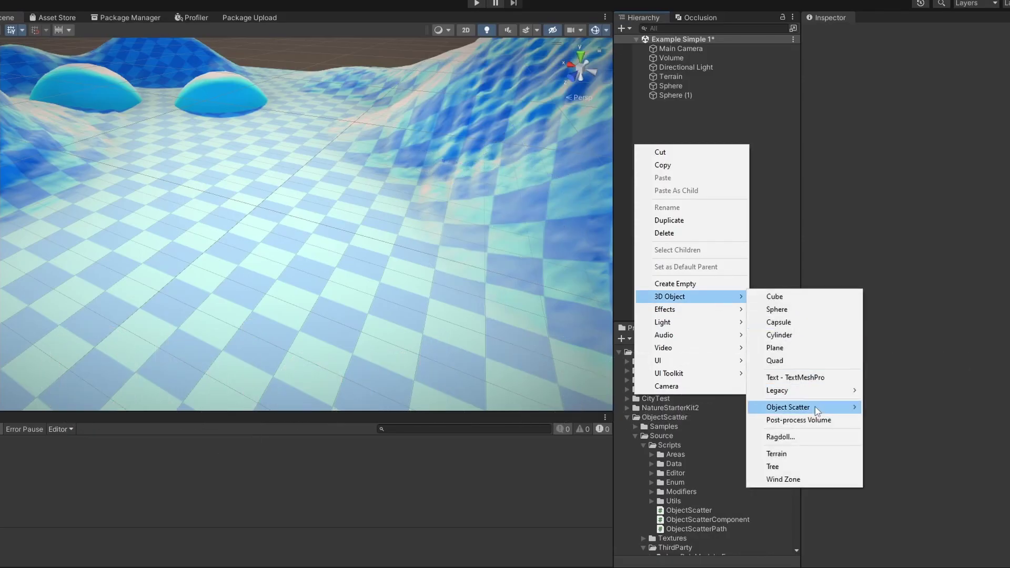
# Create a new quad-area object scatter from the Hierarchy and frame it in view
pyautogui.moveTo(816, 411)
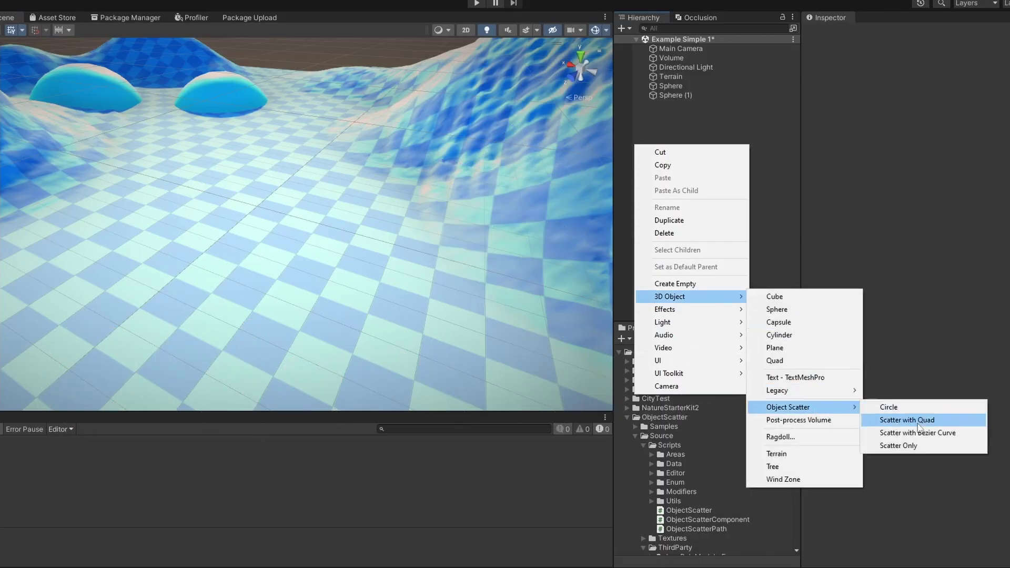
pyautogui.click(918, 420)
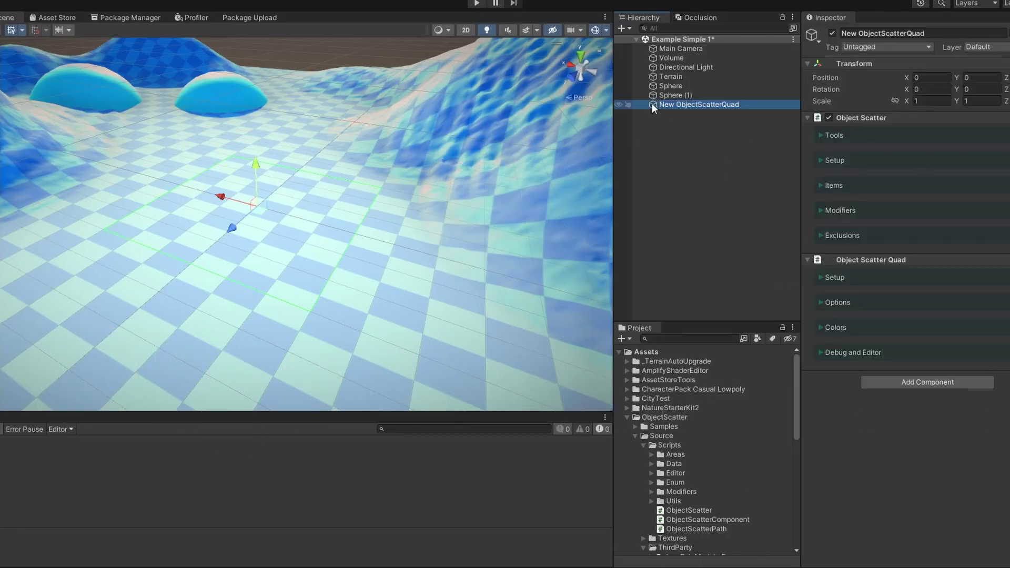
pyautogui.press('Return')
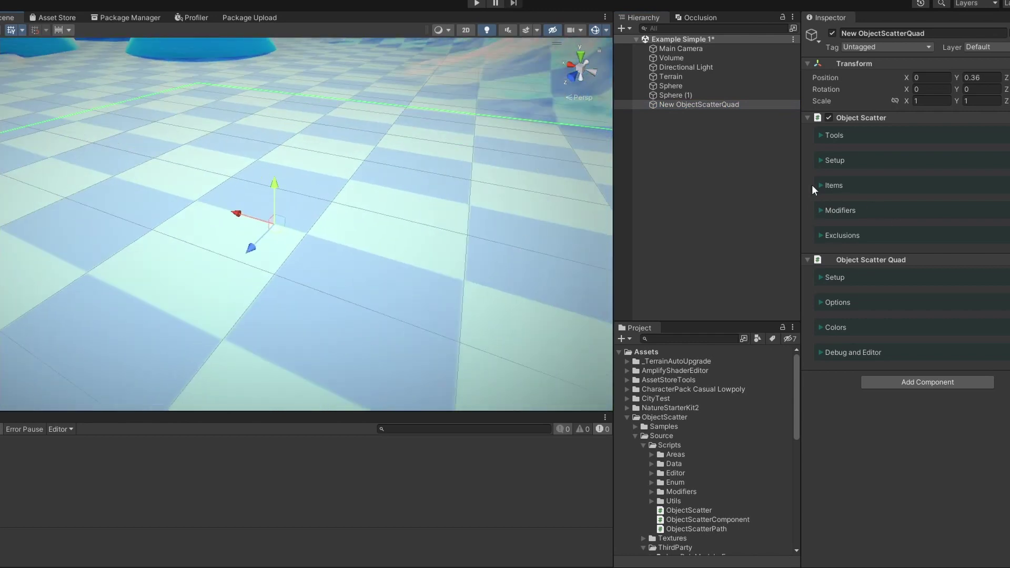
# Add the Grass prefab from the Samples Prefabs folder to the scatter's prefabs list
pyautogui.click(821, 185)
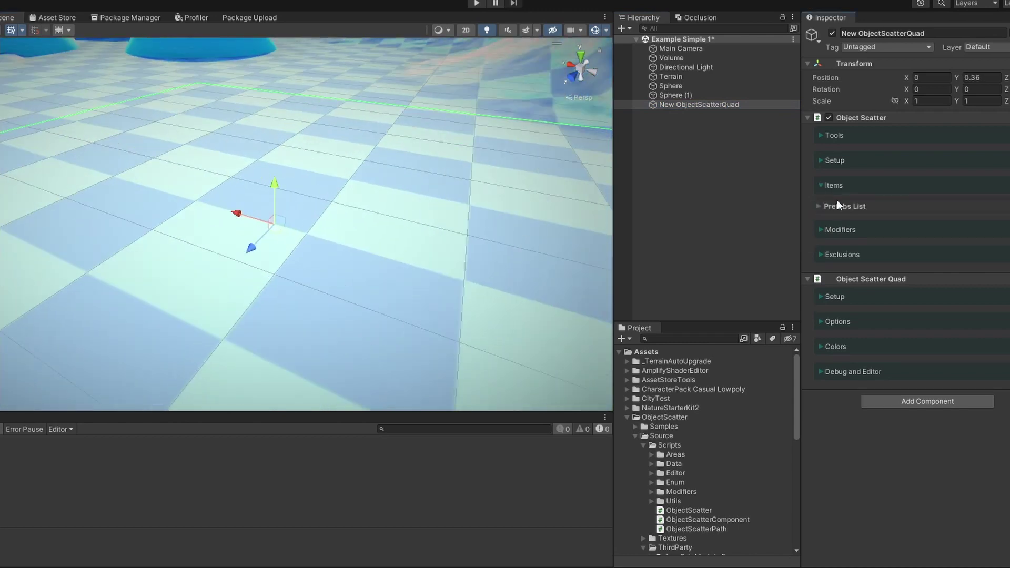
pyautogui.click(642, 447)
pyautogui.click(635, 426)
pyautogui.click(642, 454)
pyautogui.click(679, 473)
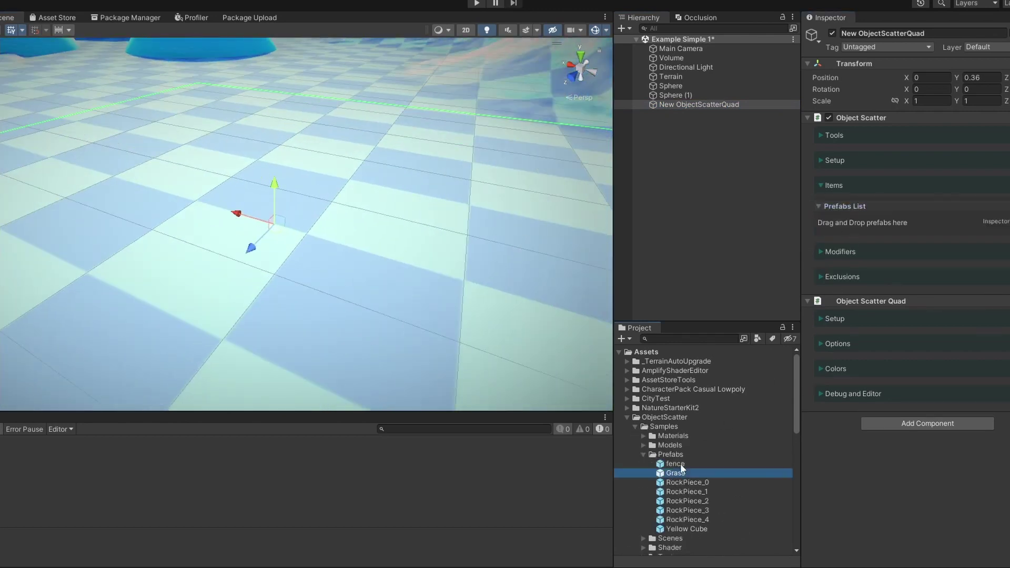
pyautogui.moveTo(681, 468); pyautogui.dragTo(850, 218)
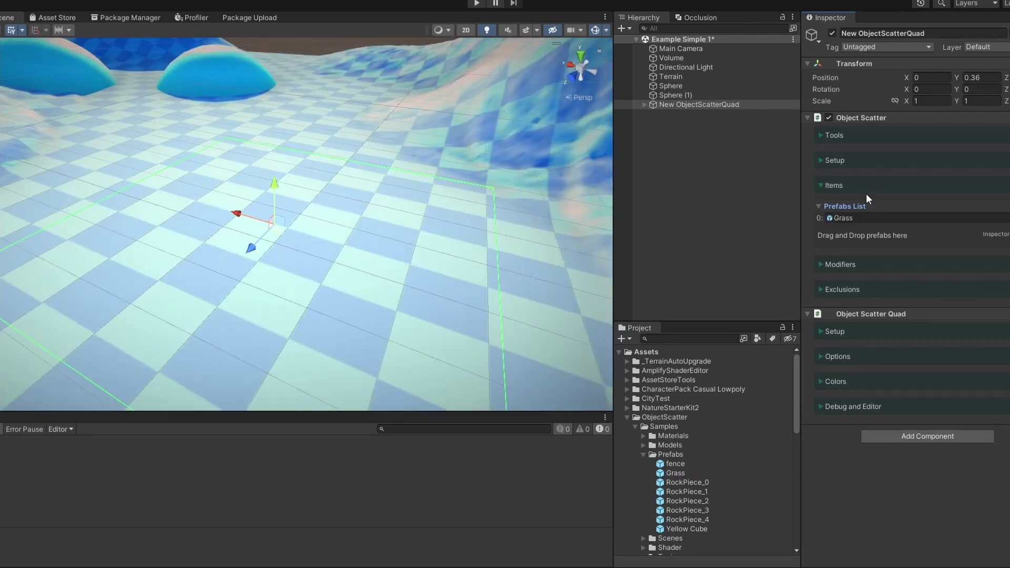
pyautogui.click(824, 264)
pyautogui.click(867, 282)
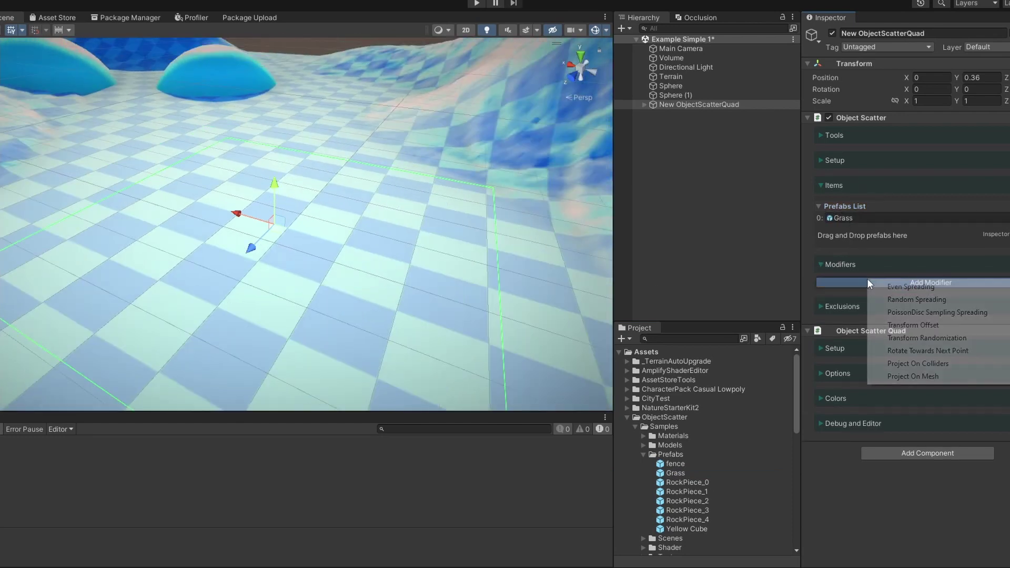
# Add Poisson disc sampling spreading with radius 0.58 and raise the quad above the ground
pyautogui.click(905, 313)
pyautogui.moveTo(274, 190); pyautogui.dragTo(276, 119)
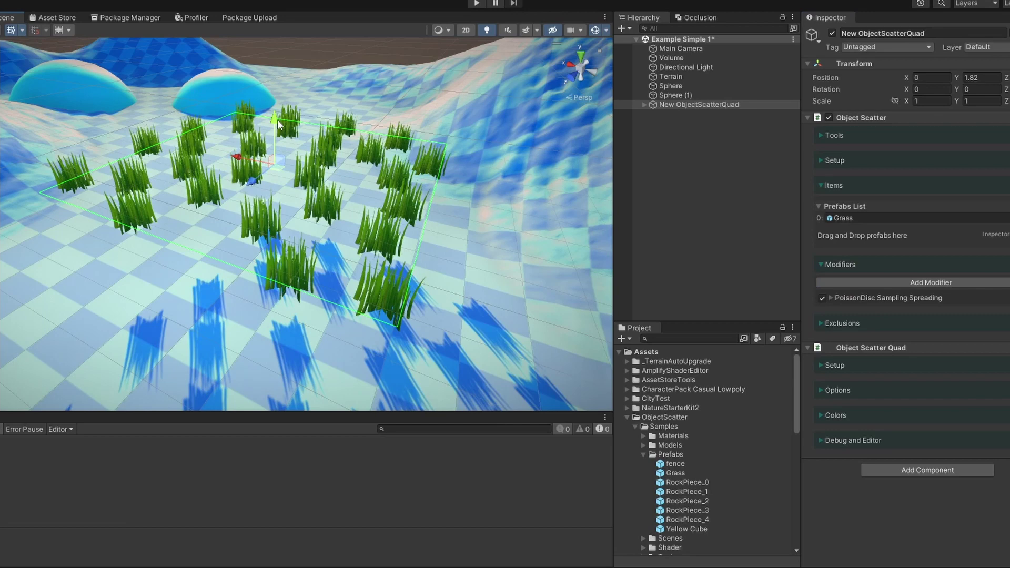
pyautogui.click(847, 298)
pyautogui.moveTo(870, 310); pyautogui.dragTo(863, 310)
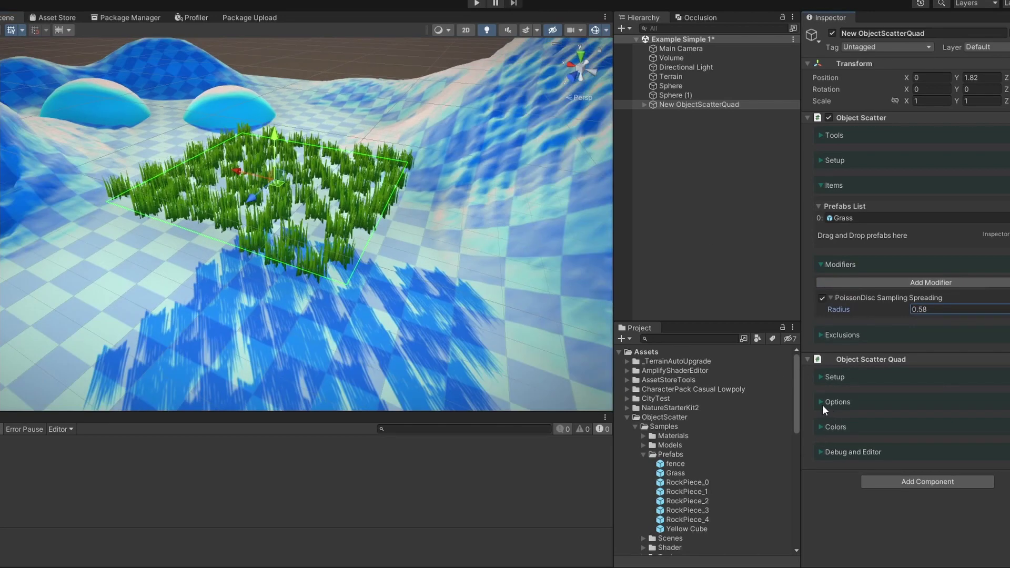
# Set the quad area to 4.9 by 5.58 and move it over the terrain slope
pyautogui.click(823, 403)
pyautogui.moveTo(910, 420); pyautogui.dragTo(985, 418)
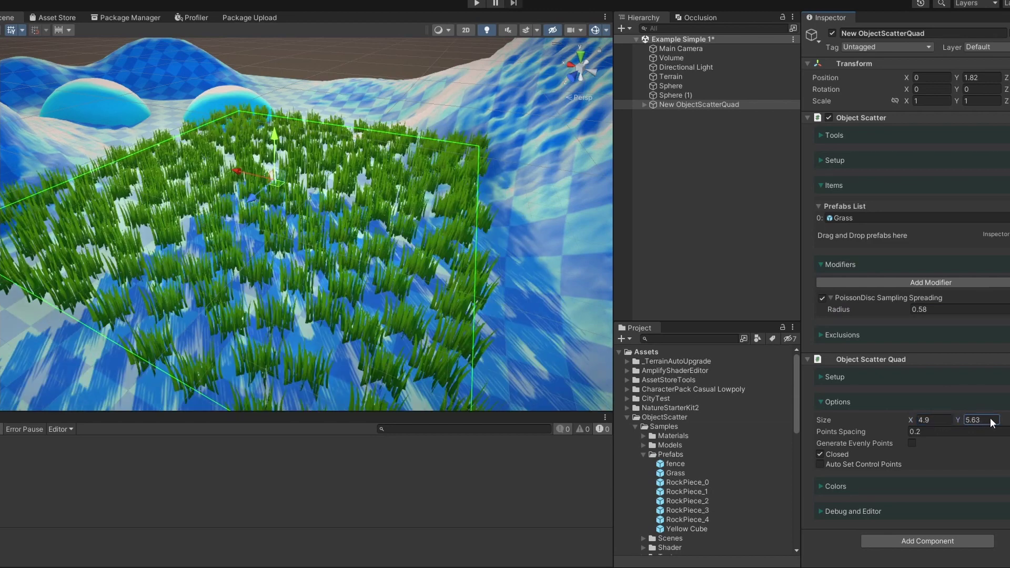
pyautogui.moveTo(281, 146); pyautogui.dragTo(311, 159)
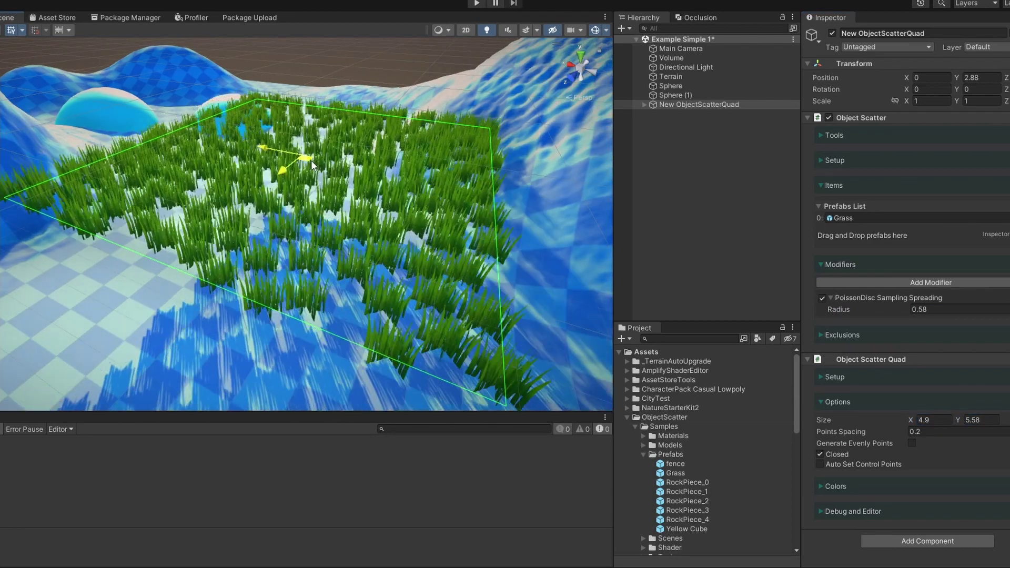
# Add a Project On Colliders modifier with Follow Collision Normals enabled
pyautogui.click(866, 286)
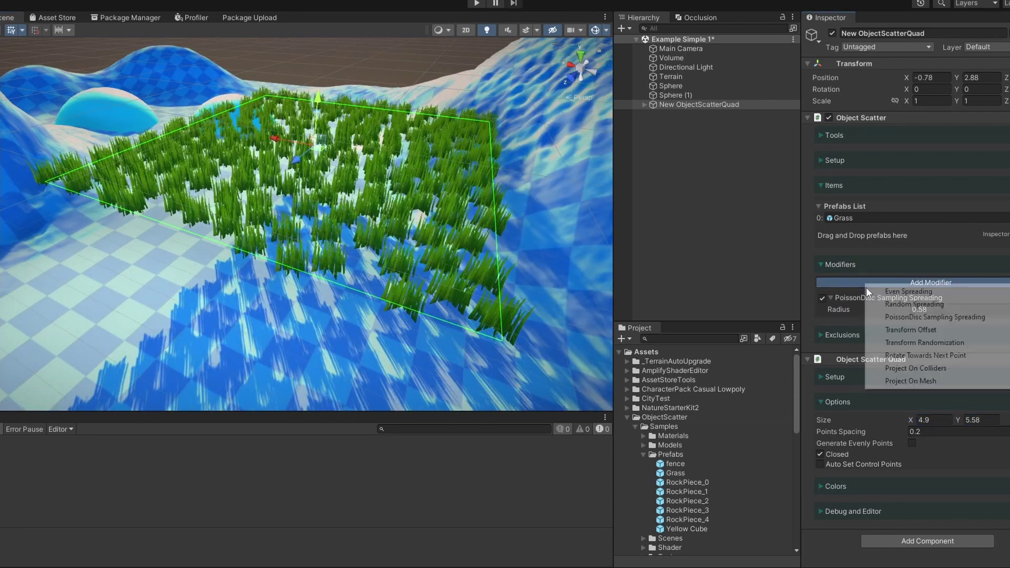
pyautogui.click(893, 367)
pyautogui.click(836, 327)
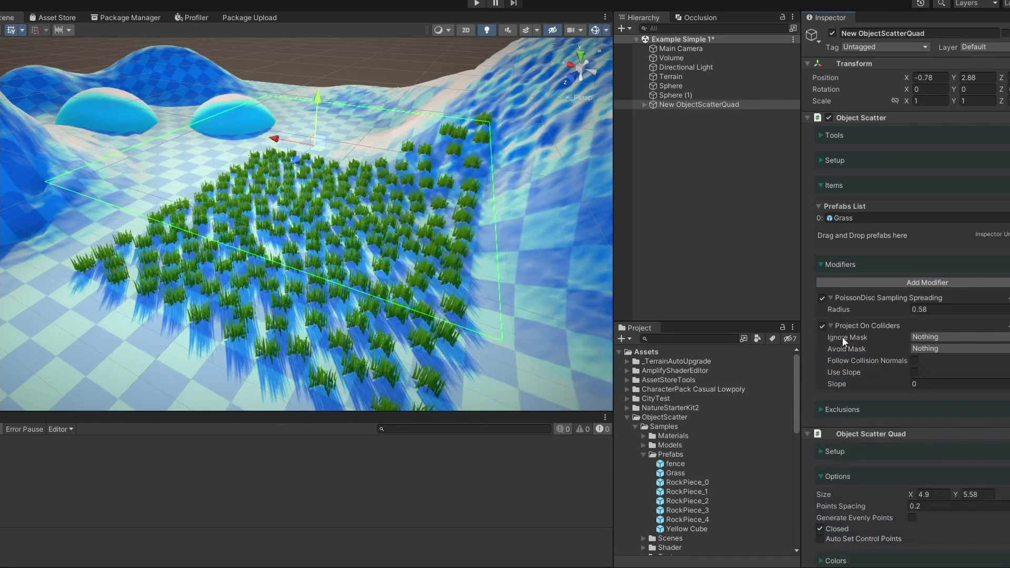
pyautogui.click(913, 362)
pyautogui.moveTo(415, 210); pyautogui.dragTo(325, 150, button='middle')
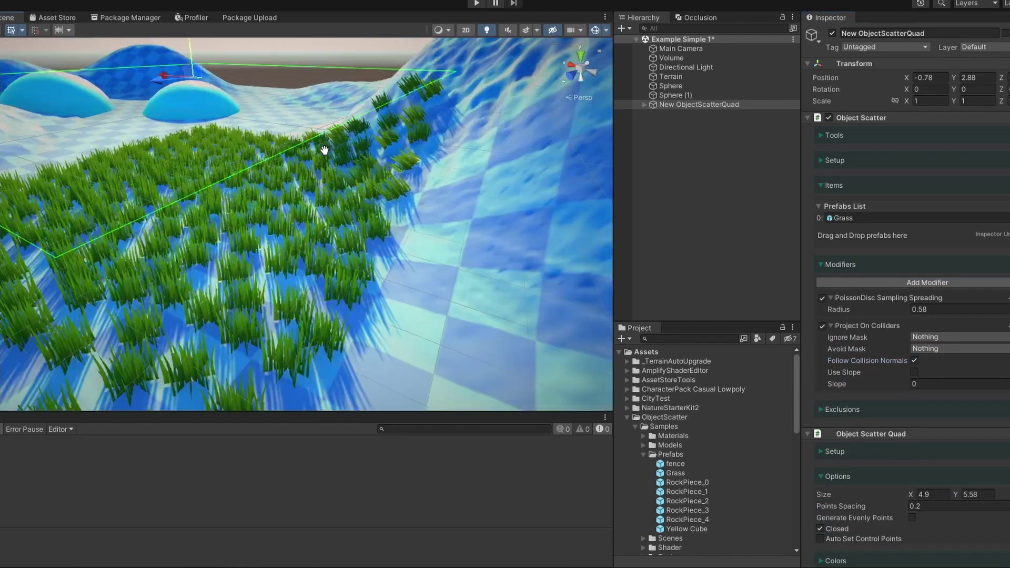
# Enable slope limiting and raise the slope limit from 15 to around 44.64
pyautogui.click(914, 372)
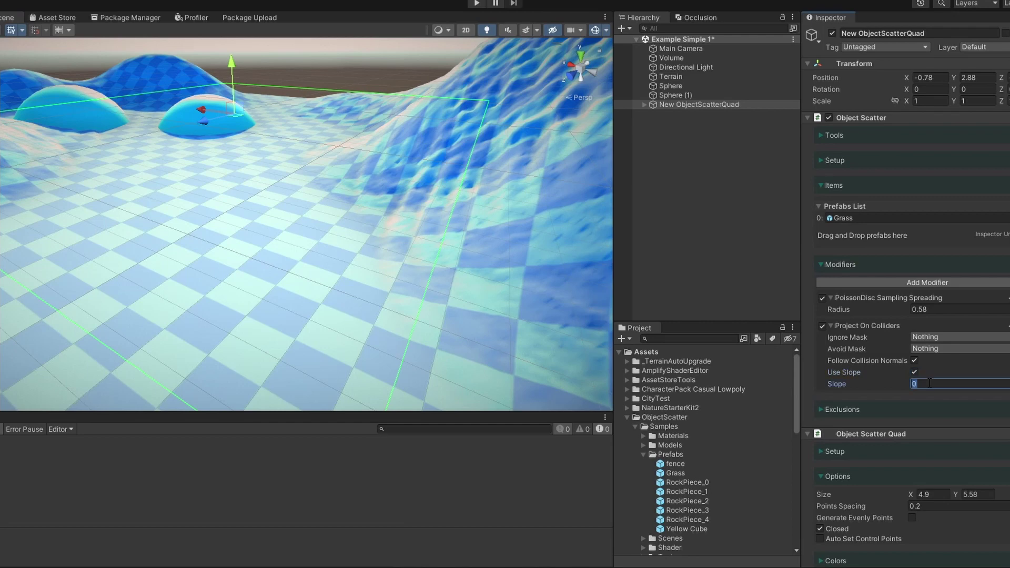
pyautogui.write('15')
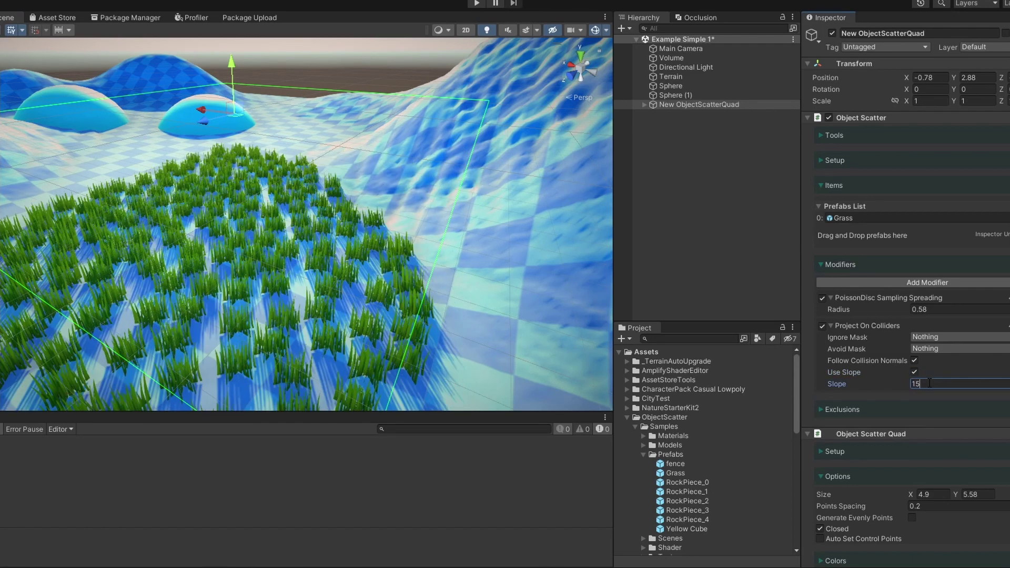
pyautogui.click(888, 352)
pyautogui.moveTo(873, 386)
pyautogui.mouseDown()
pyautogui.moveTo(128, 353)
pyautogui.moveTo(232, 341)
pyautogui.mouseUp()
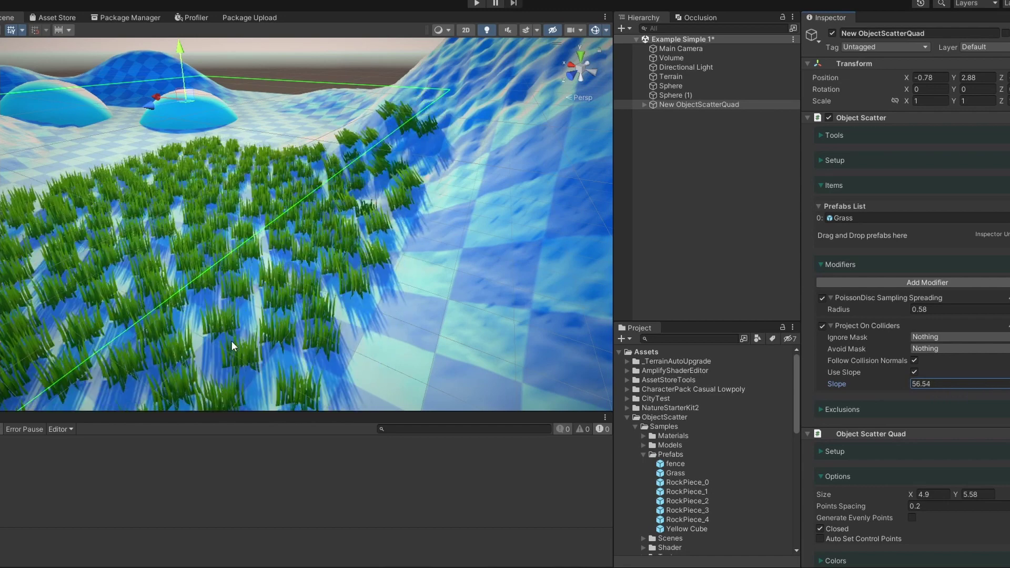
pyautogui.click(914, 372)
pyautogui.click(695, 104)
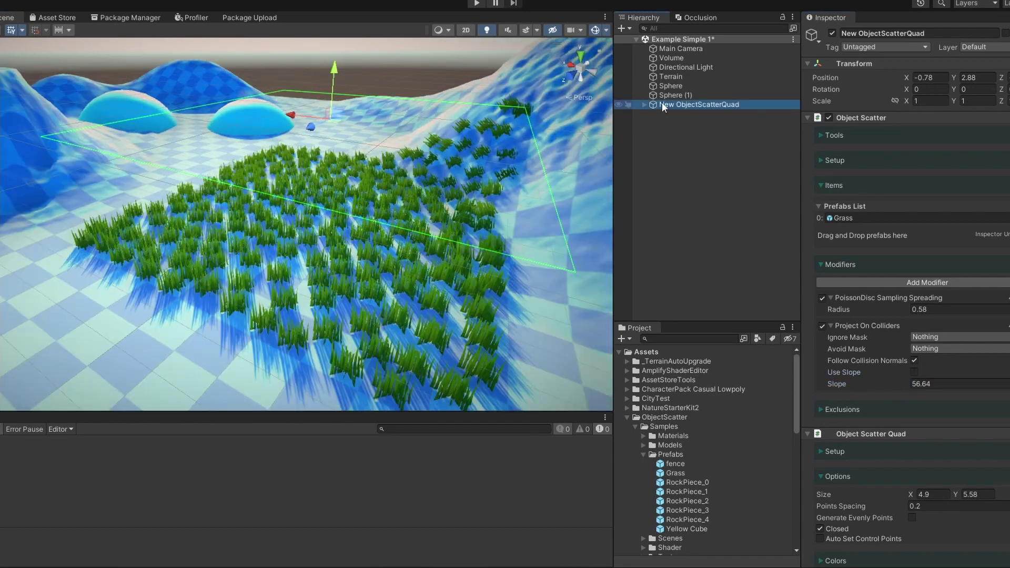
# Add an empty child with an Object Scatter Circle component and place it inside the grass
pyautogui.rightClick(662, 107)
pyautogui.click(694, 241)
pyautogui.click(881, 123)
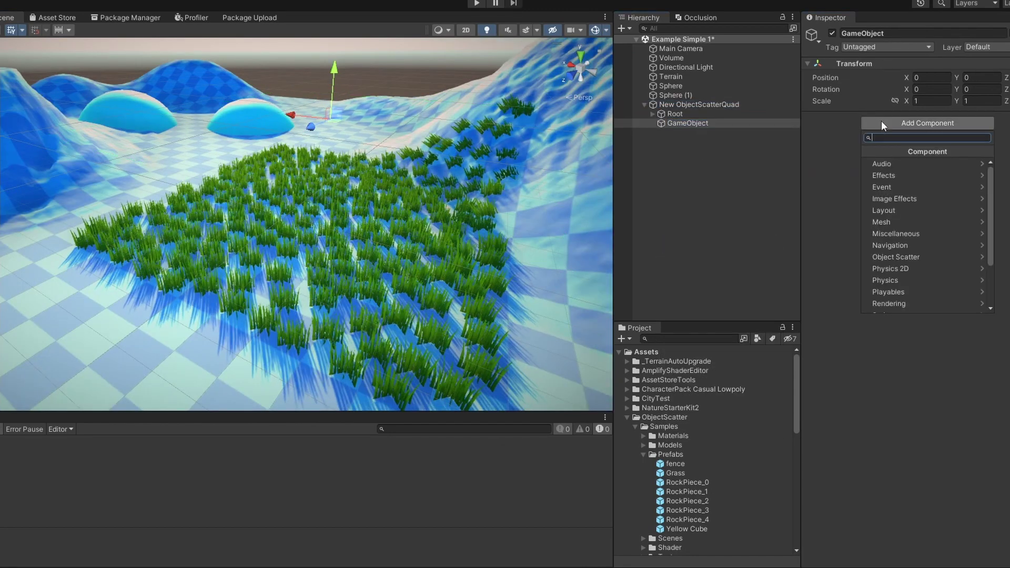
pyautogui.click(905, 256)
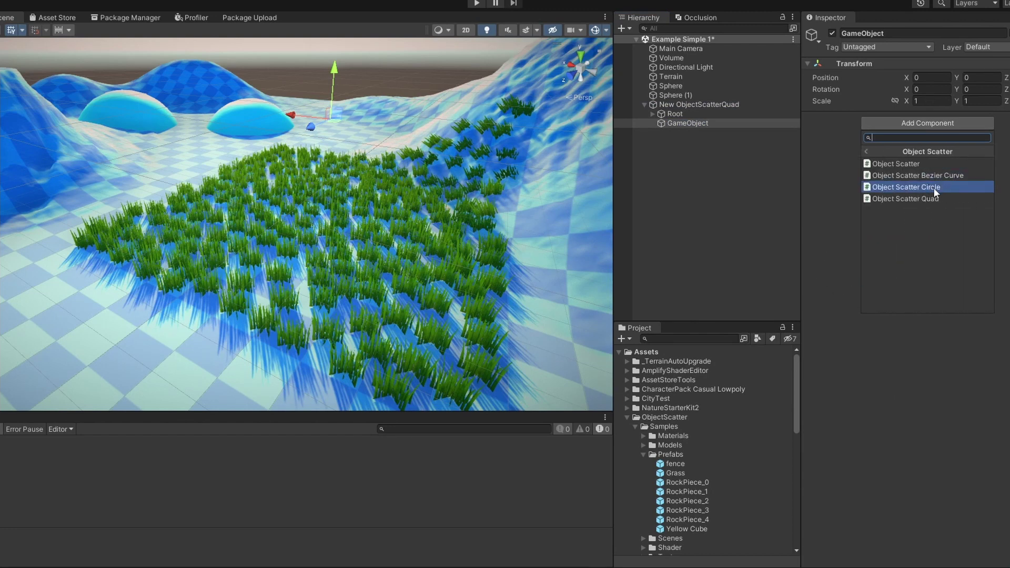
pyautogui.click(957, 189)
pyautogui.moveTo(333, 117); pyautogui.dragTo(347, 218)
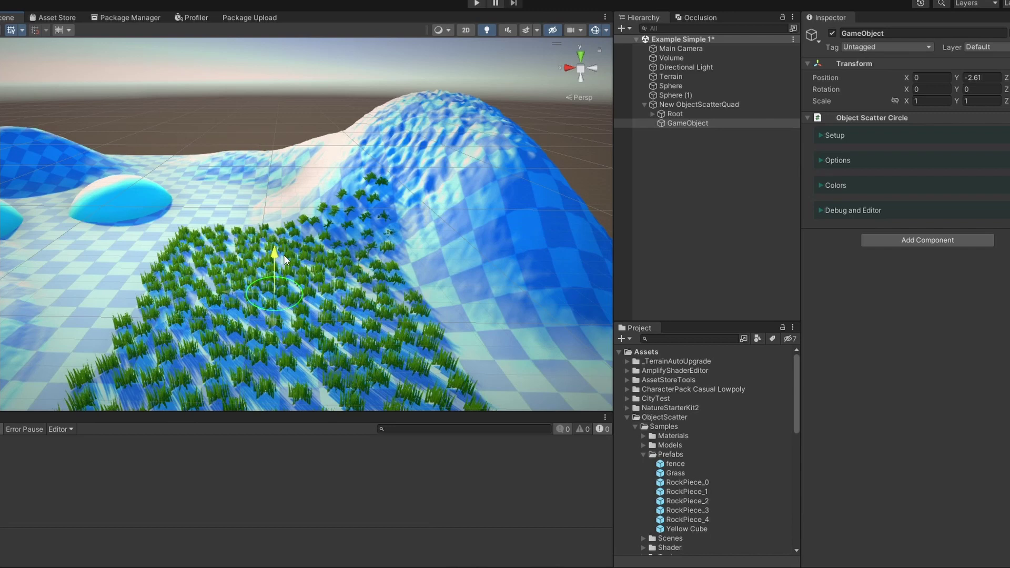
# Resize the circle's grass-free hole and look down on the result
pyautogui.click(686, 106)
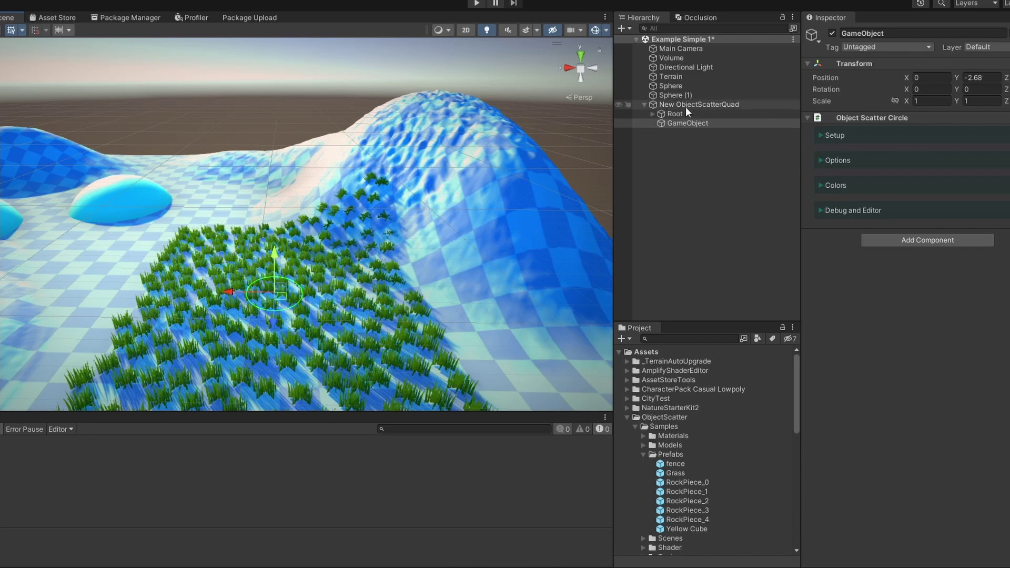
pyautogui.click(690, 123)
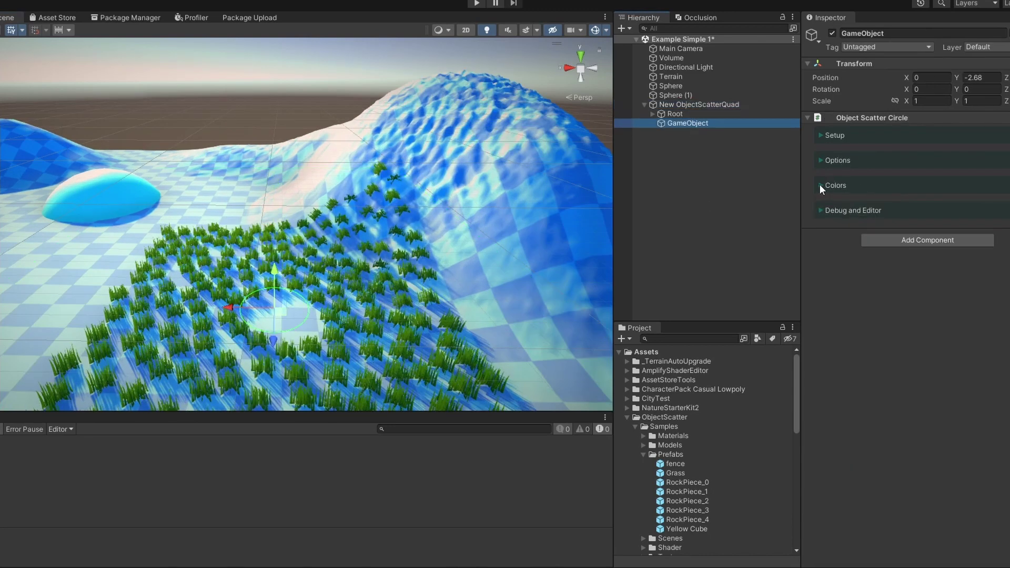
pyautogui.click(819, 185)
pyautogui.moveTo(845, 179); pyautogui.dragTo(851, 180)
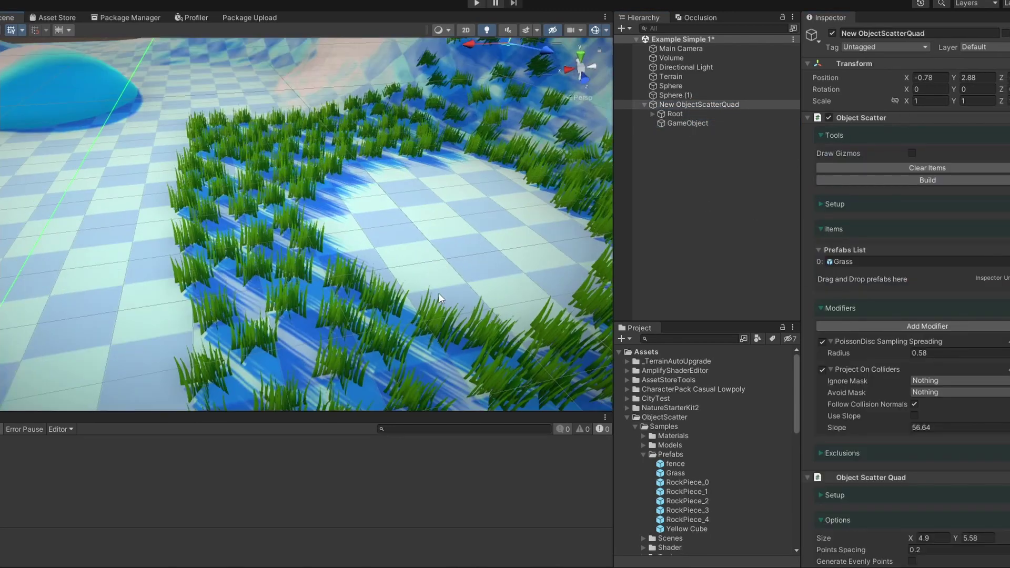
pyautogui.keyDown('alt'); pyautogui.moveTo(438, 293); pyautogui.dragTo(368, 284); pyautogui.keyUp('alt')
# Create a Bezier-curve object scatter and move it beside the grass
pyautogui.rightClick(681, 141)
pyautogui.moveTo(769, 293)
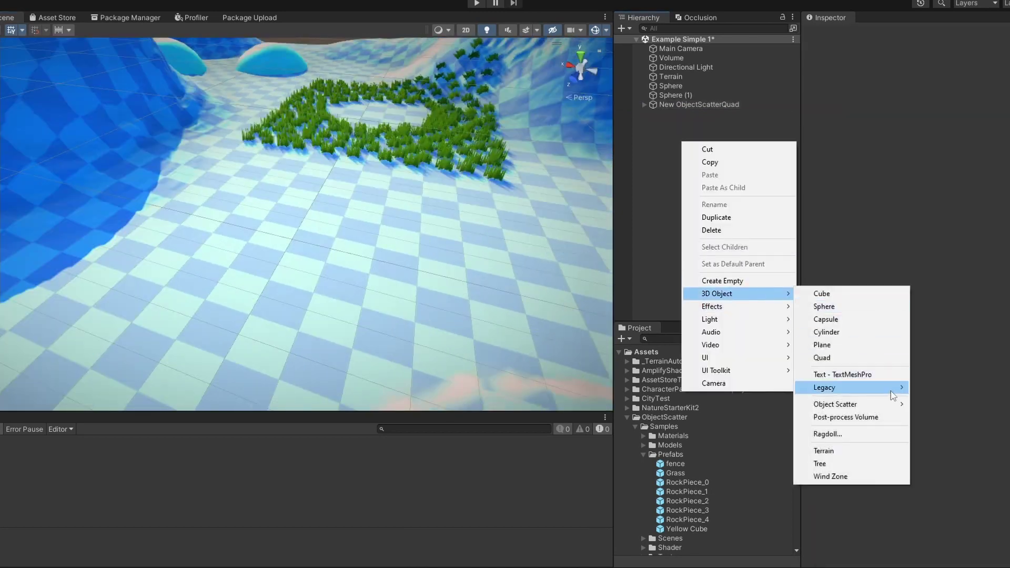
pyautogui.moveTo(895, 404)
pyautogui.click(995, 440)
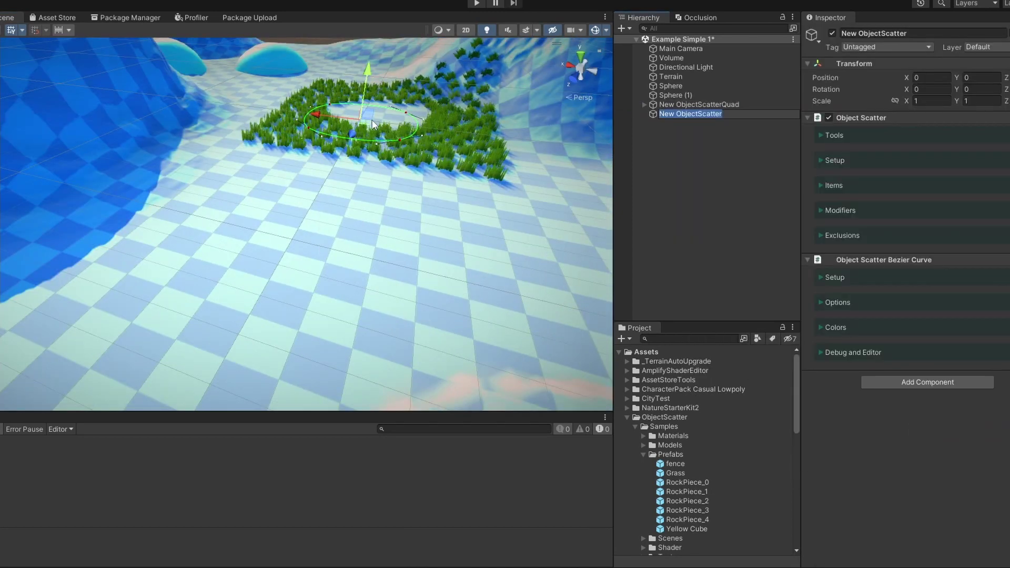
pyautogui.moveTo(373, 124); pyautogui.dragTo(323, 239)
pyautogui.click(826, 279)
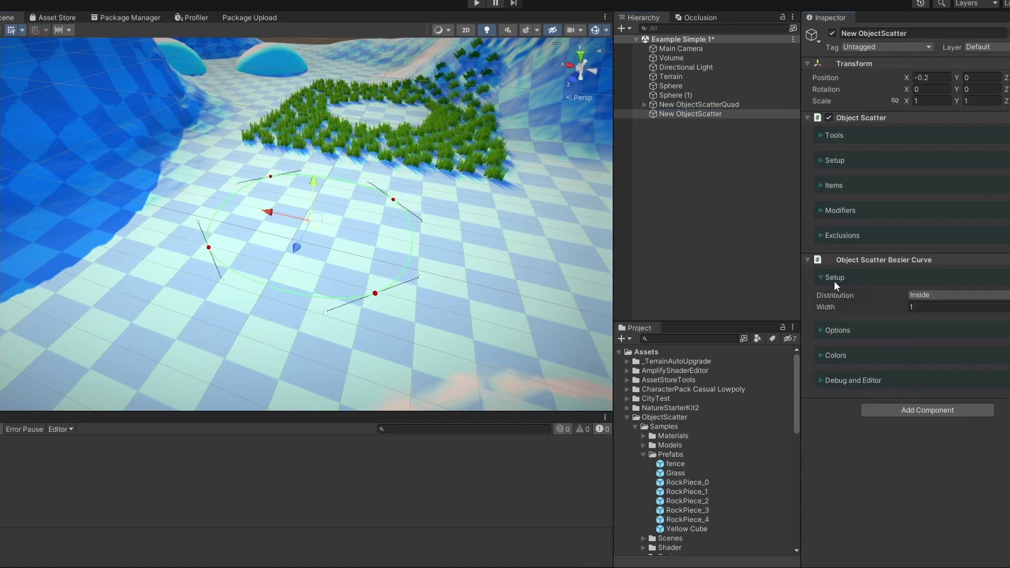
# Add the RockPiece_1 prefab to the curve scatter's prefabs list
pyautogui.click(827, 186)
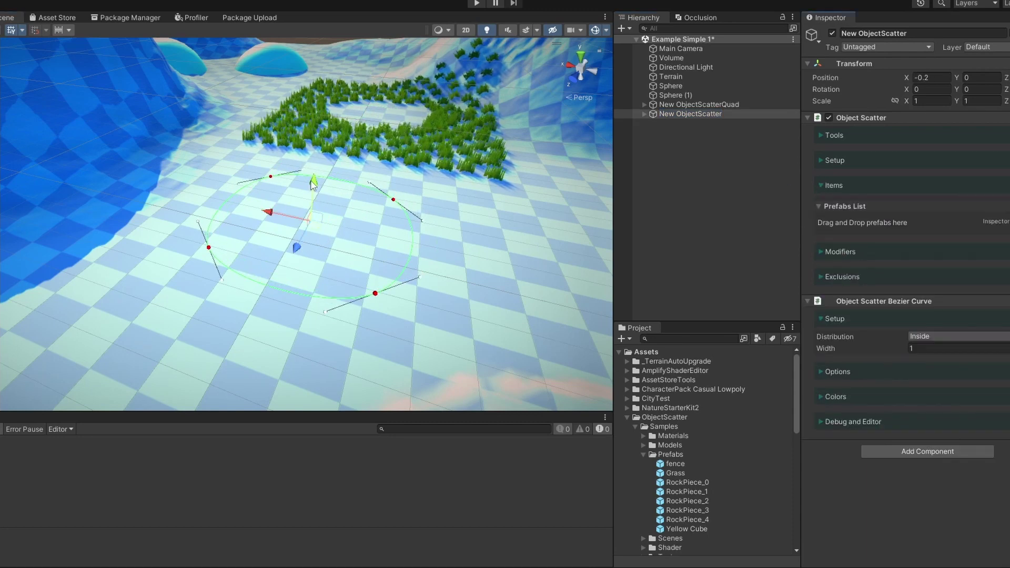
pyautogui.moveTo(313, 184); pyautogui.dragTo(315, 161)
pyautogui.scroll(-3, 712, 429)
pyautogui.click(714, 456)
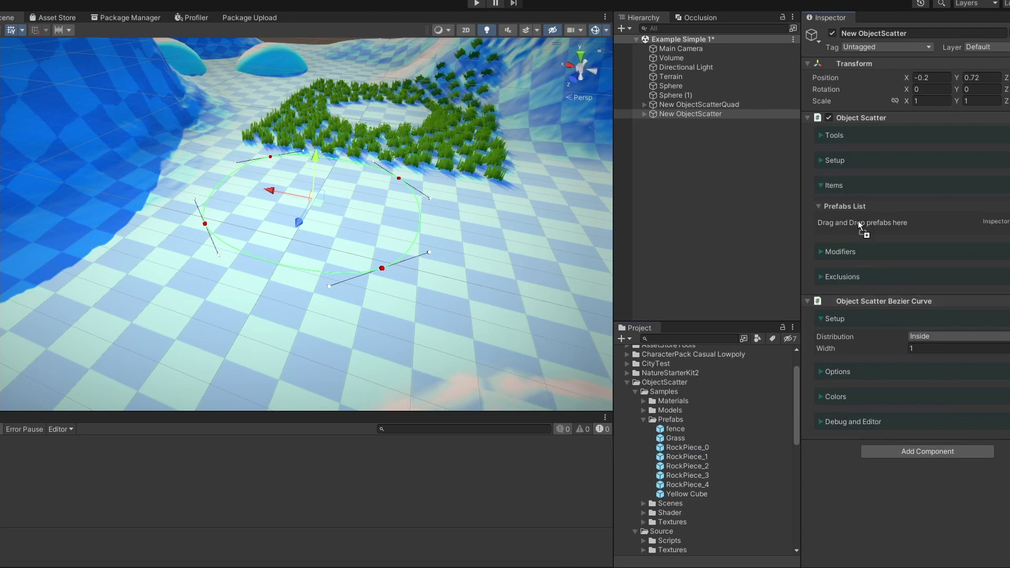
pyautogui.moveTo(858, 224); pyautogui.dragTo(859, 224)
# Add Poisson disc spreading, distribute alongside the curve at width 1.32, and swap to RockPiece_3
pyautogui.click(838, 268)
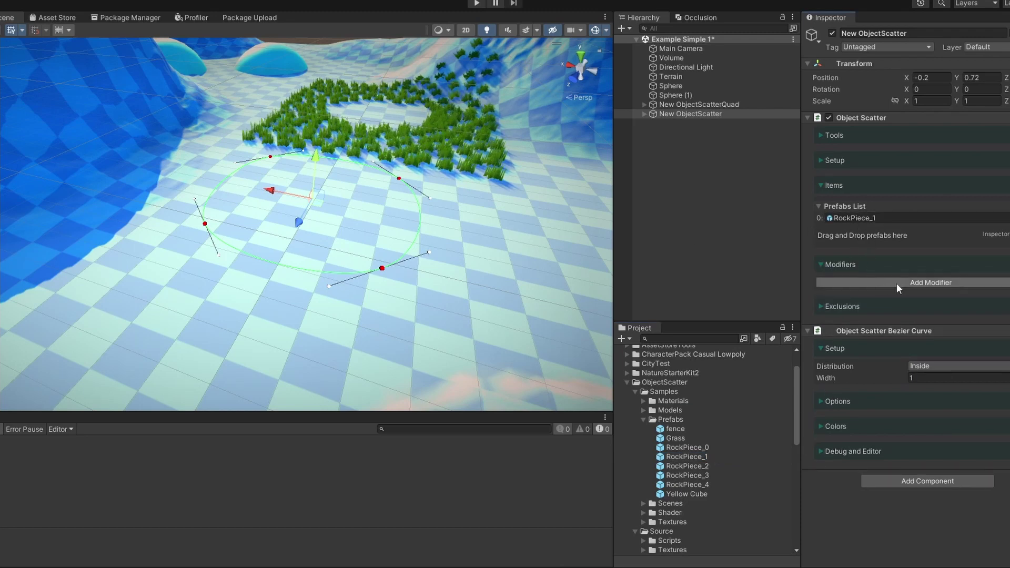
pyautogui.click(898, 283)
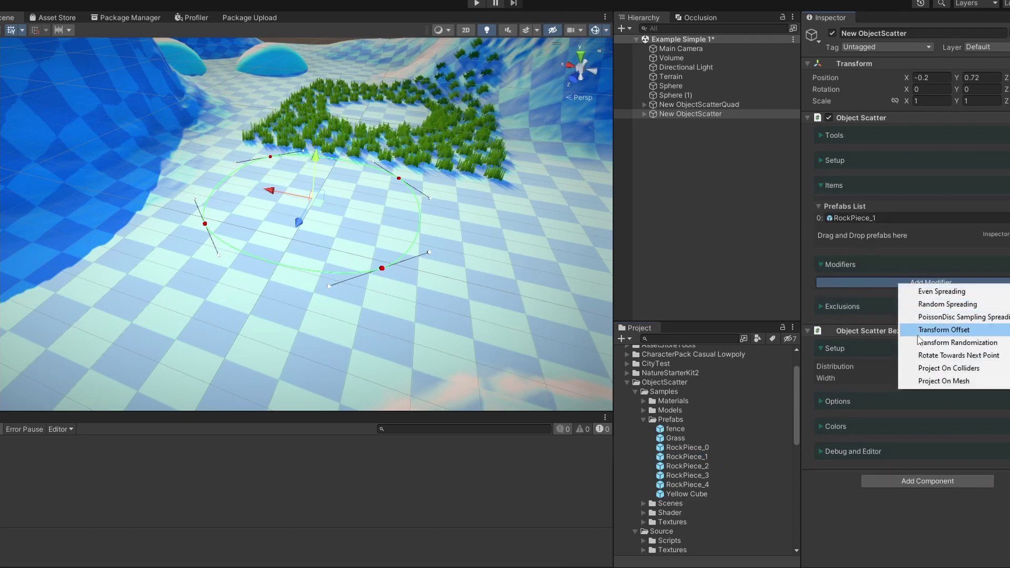
pyautogui.click(972, 318)
pyautogui.scroll(3, 516, 292)
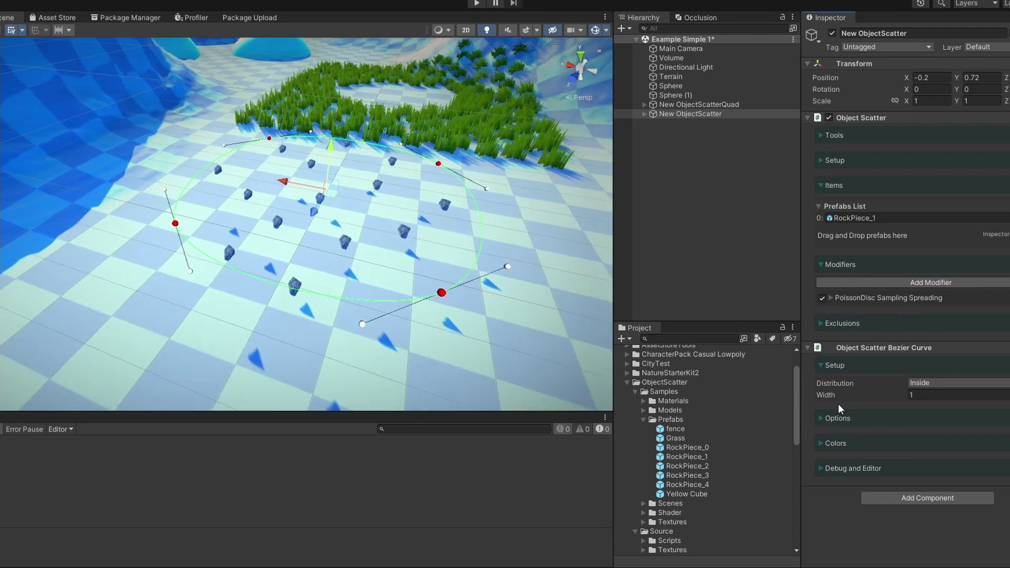
pyautogui.click(932, 395)
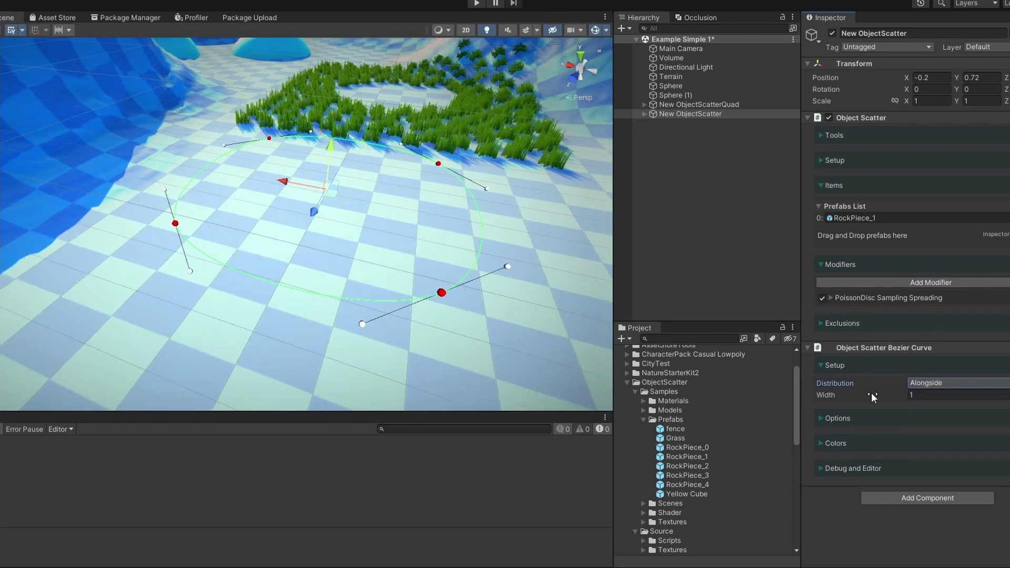
pyautogui.moveTo(872, 396); pyautogui.dragTo(842, 412)
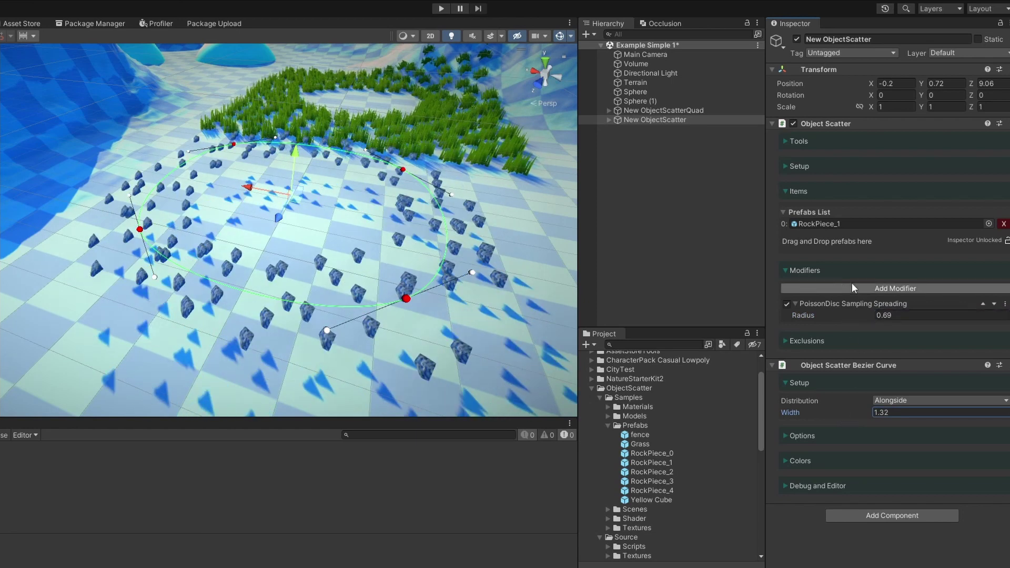
pyautogui.moveTo(836, 225); pyautogui.dragTo(837, 225)
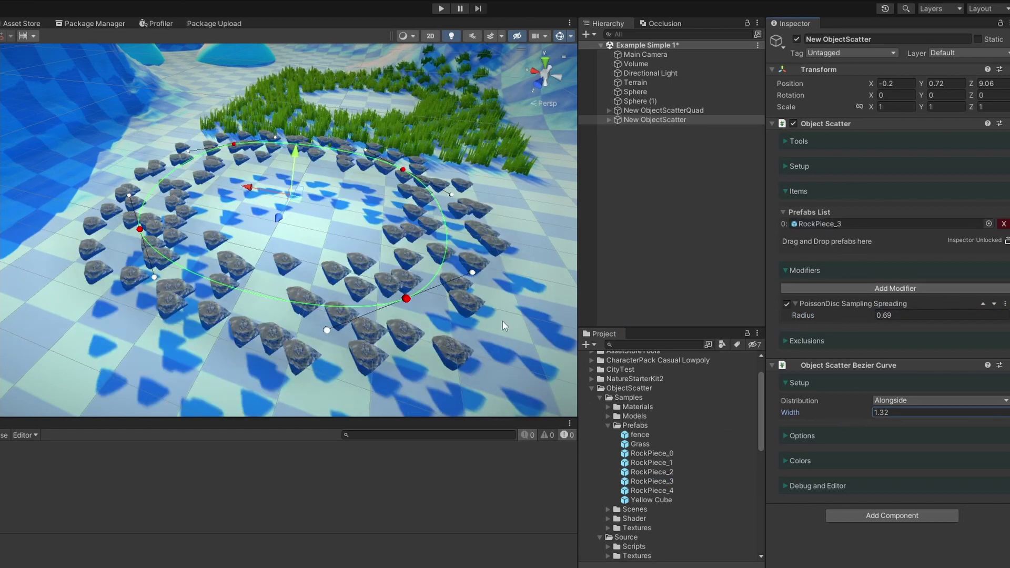
# Drag one bezier anchor to reshape the rock path and uncheck Closed to open the curve
pyautogui.moveTo(386, 308)
pyautogui.mouseDown()
pyautogui.moveTo(417, 364)
pyautogui.moveTo(281, 360)
pyautogui.mouseUp()
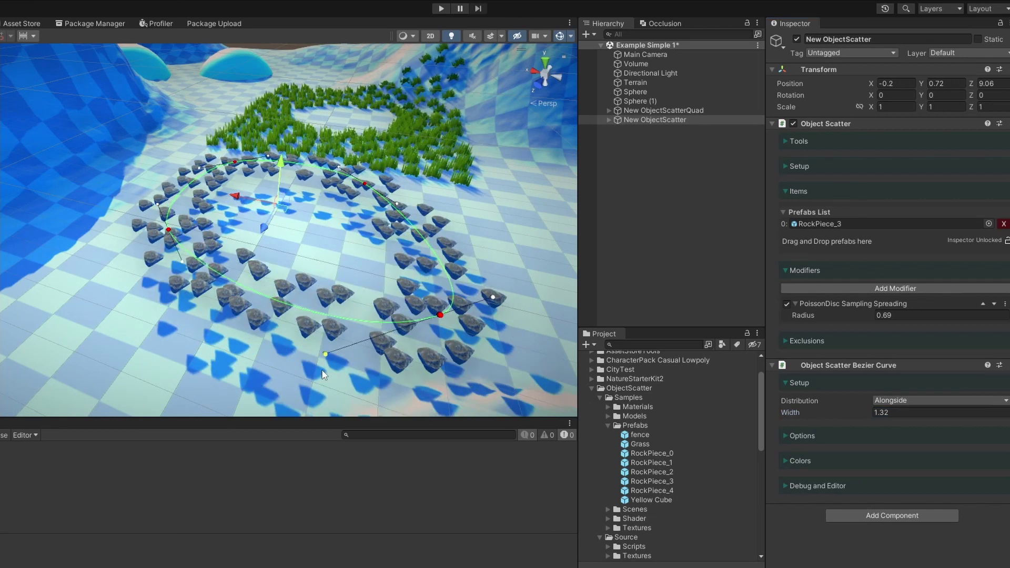
pyautogui.click(800, 439)
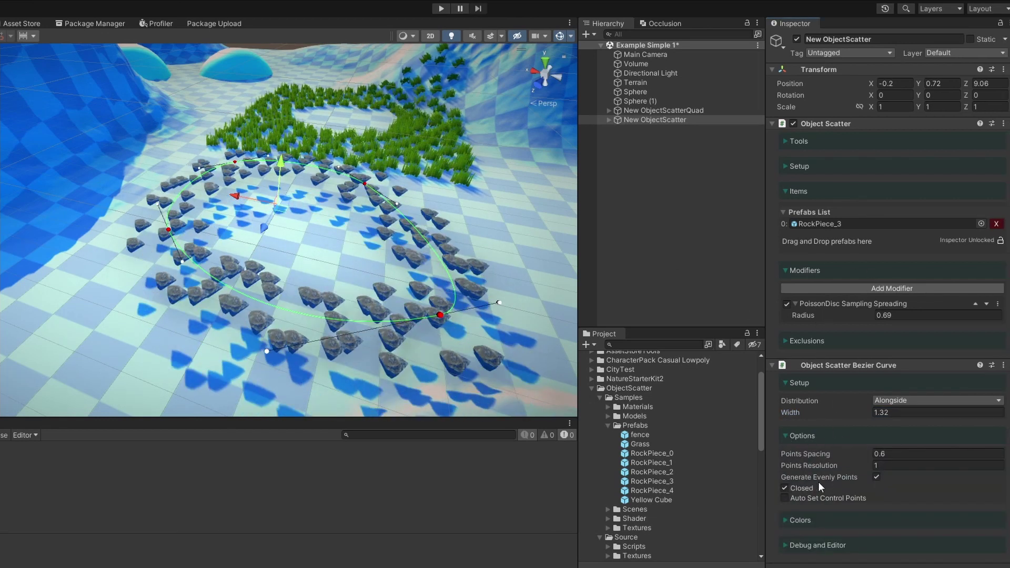
pyautogui.click(784, 488)
pyautogui.moveTo(419, 276)
pyautogui.mouseDown(button='right')
pyautogui.moveTo(303, 316)
pyautogui.moveTo(221, 311)
pyautogui.mouseUp(button='right')
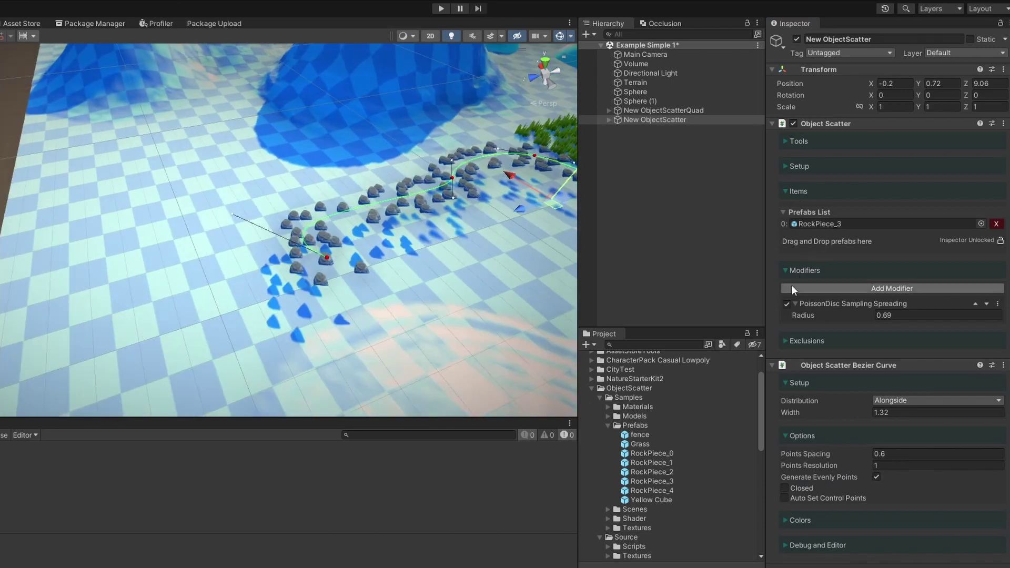
# Add Project On Colliders to the rock scatter with Follow Collision Normals enabled
pyautogui.click(793, 289)
pyautogui.click(855, 375)
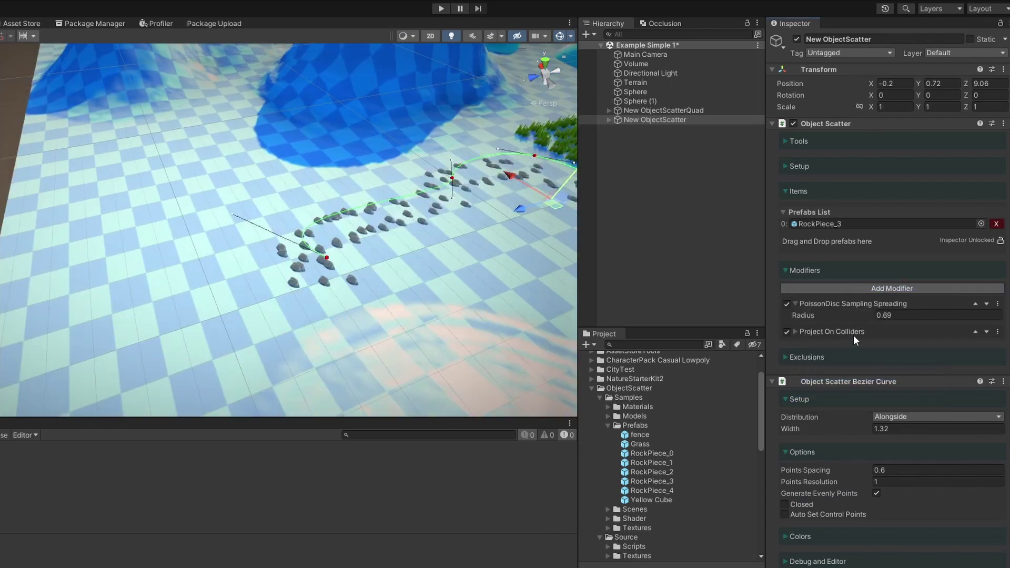
pyautogui.moveTo(487, 256); pyautogui.dragTo(573, 287, button='right')
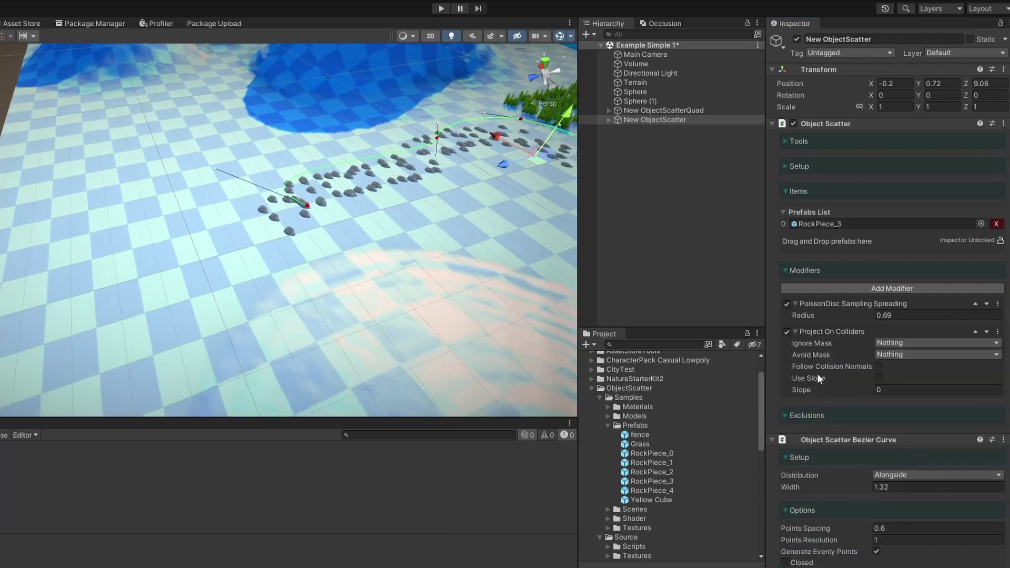
pyautogui.click(881, 365)
# Add a Transform Offset with rotation X 900 and position Y -0.01
pyautogui.click(919, 288)
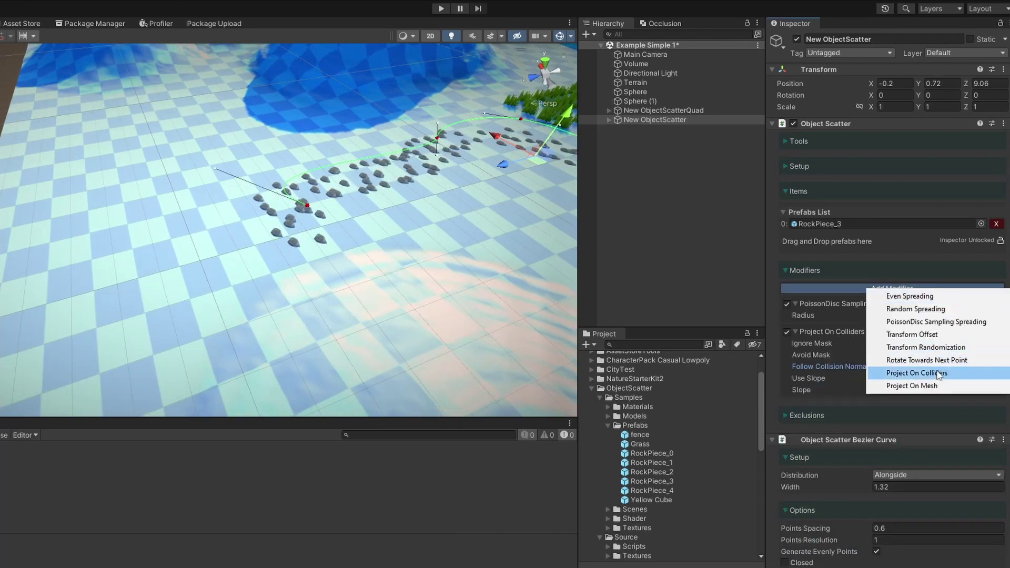
pyautogui.click(915, 334)
pyautogui.moveTo(433, 248)
pyautogui.mouseDown(button='right')
pyautogui.moveTo(460, 130)
pyautogui.moveTo(444, 129)
pyautogui.mouseUp(button='right')
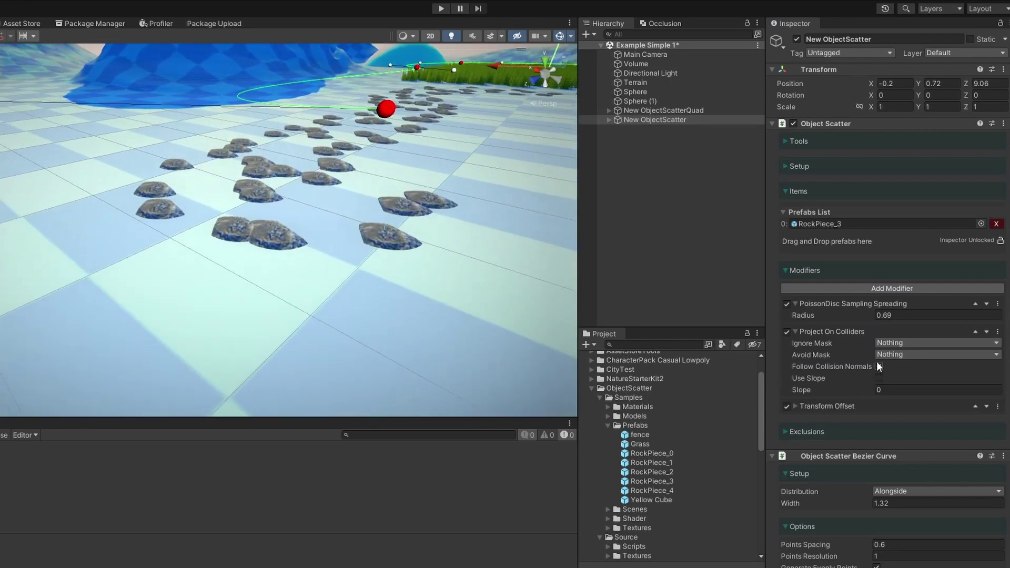
pyautogui.click(839, 406)
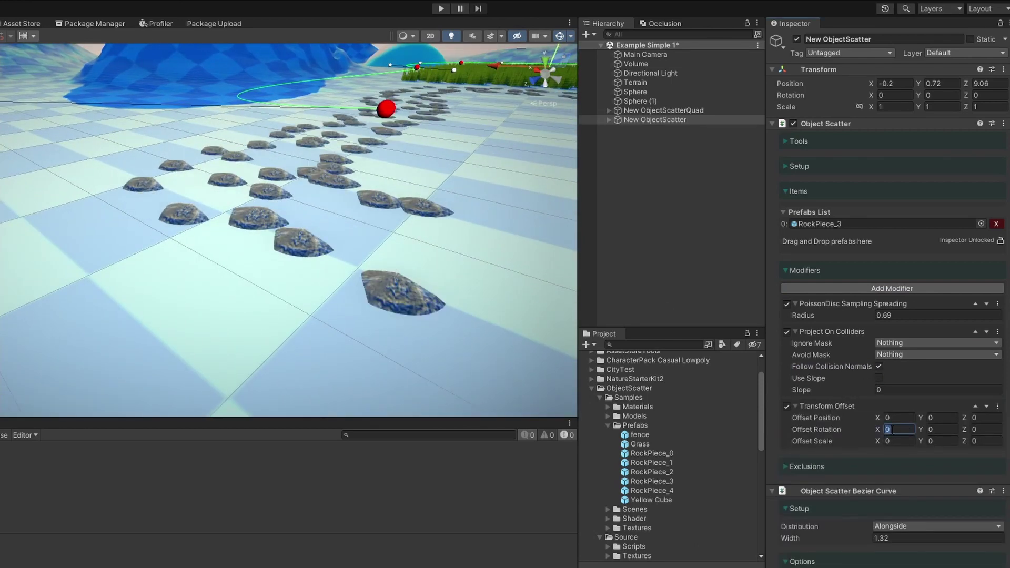
pyautogui.write('900')
pyautogui.moveTo(461, 305); pyautogui.dragTo(394, 284, button='right')
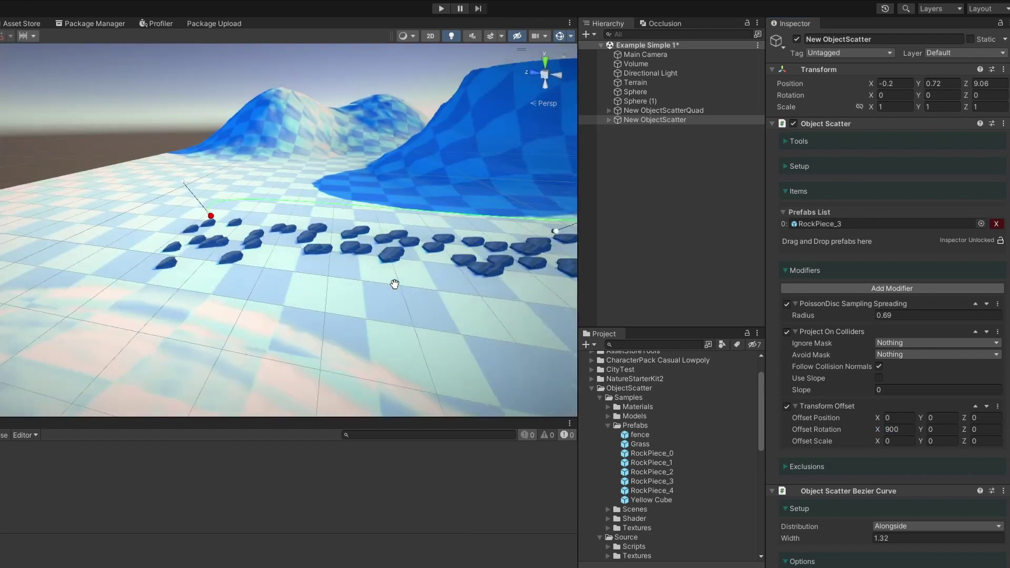
pyautogui.moveTo(926, 418); pyautogui.dragTo(823, 400)
pyautogui.moveTo(334, 204)
pyautogui.mouseDown(button='right')
pyautogui.moveTo(323, 295)
pyautogui.moveTo(388, 309)
pyautogui.mouseUp(button='right')
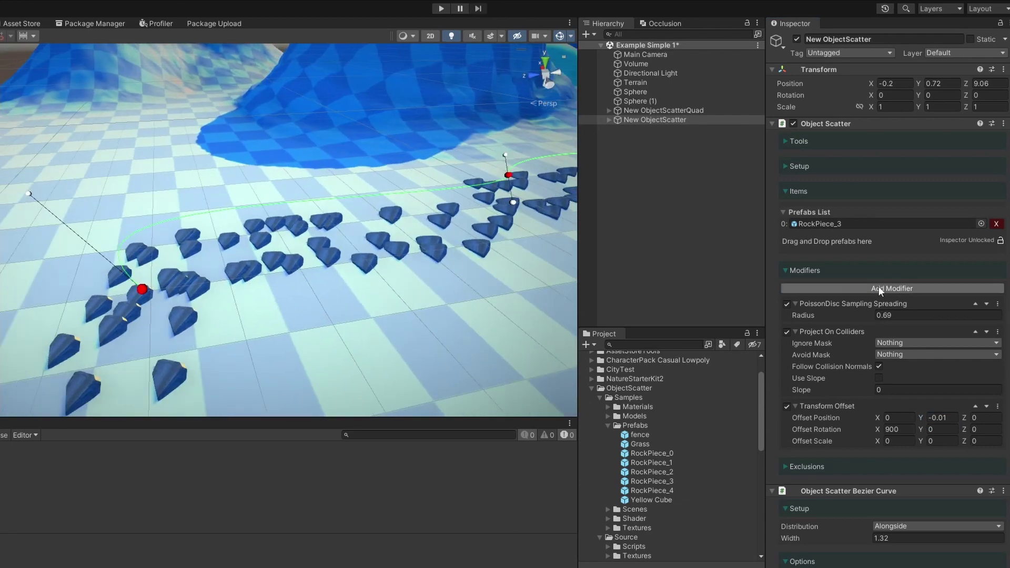
# Add a Transform Randomization modifier and move it above Transform Offset
pyautogui.click(879, 287)
pyautogui.click(931, 346)
pyautogui.scroll(-3, 861, 397)
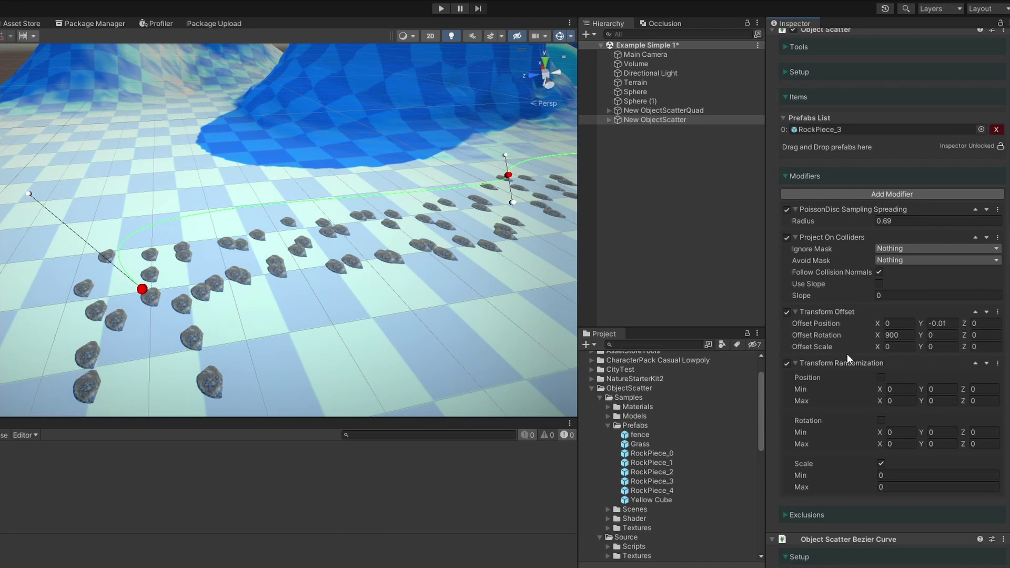
pyautogui.click(978, 363)
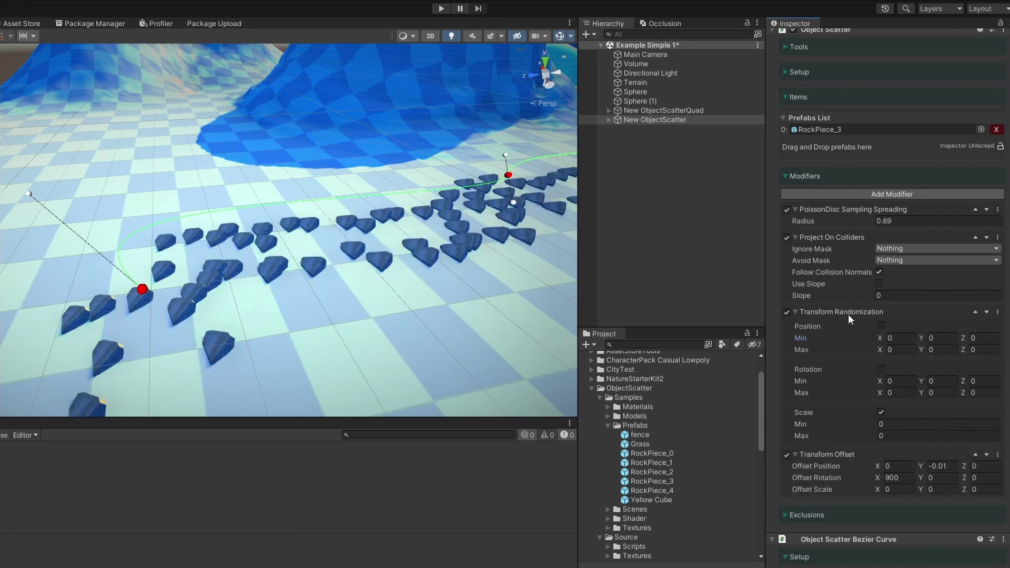
# Set random scale from 0.3 to 1.2 and Y rotation from -180 to 180
pyautogui.write('1')
pyautogui.press('Tab')
pyautogui.write('3')
pyautogui.click(897, 424)
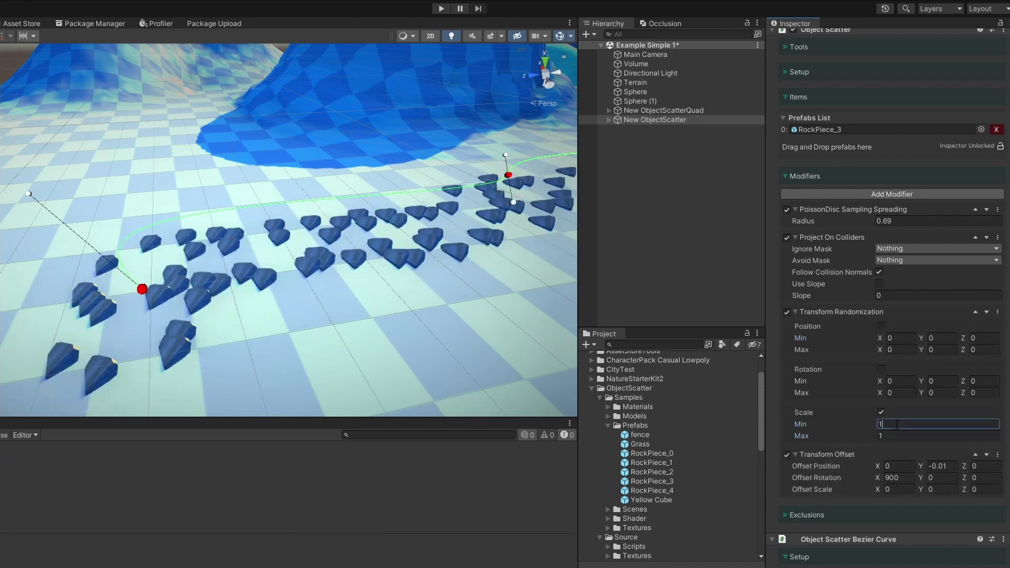
pyautogui.write('0.3')
pyautogui.press('Tab')
pyautogui.write('1.2')
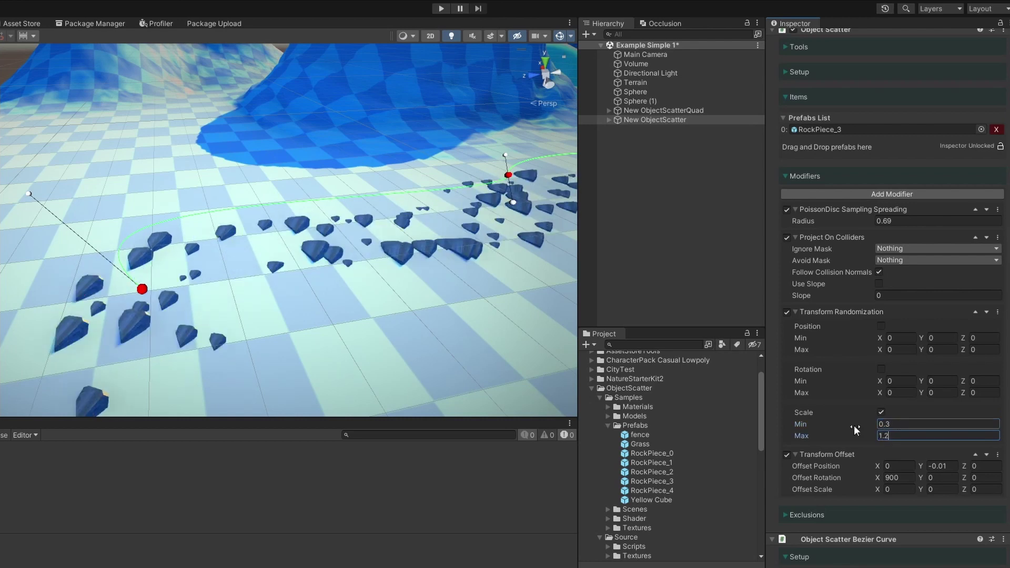
pyautogui.write('-1')
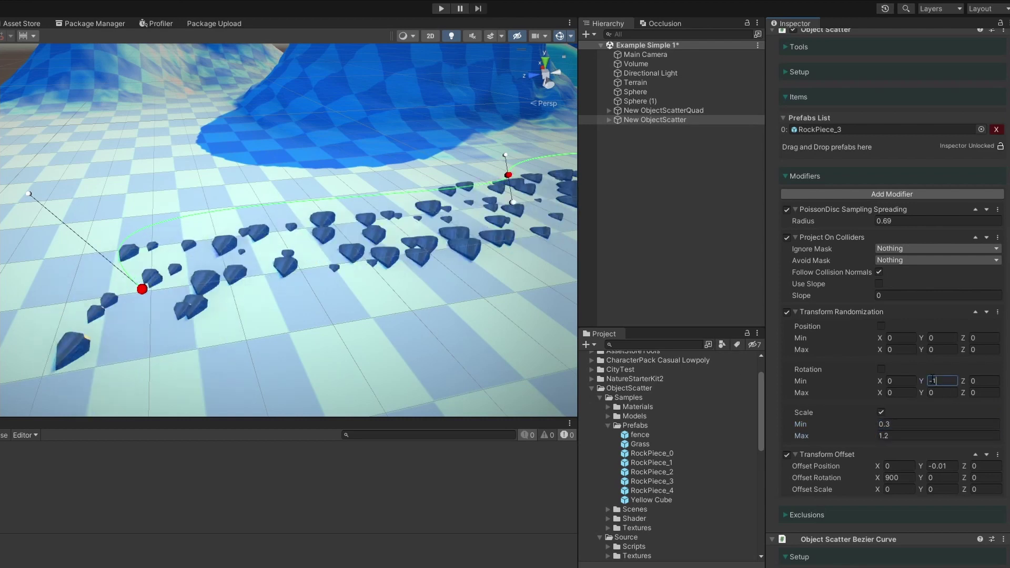
pyautogui.write('80180')
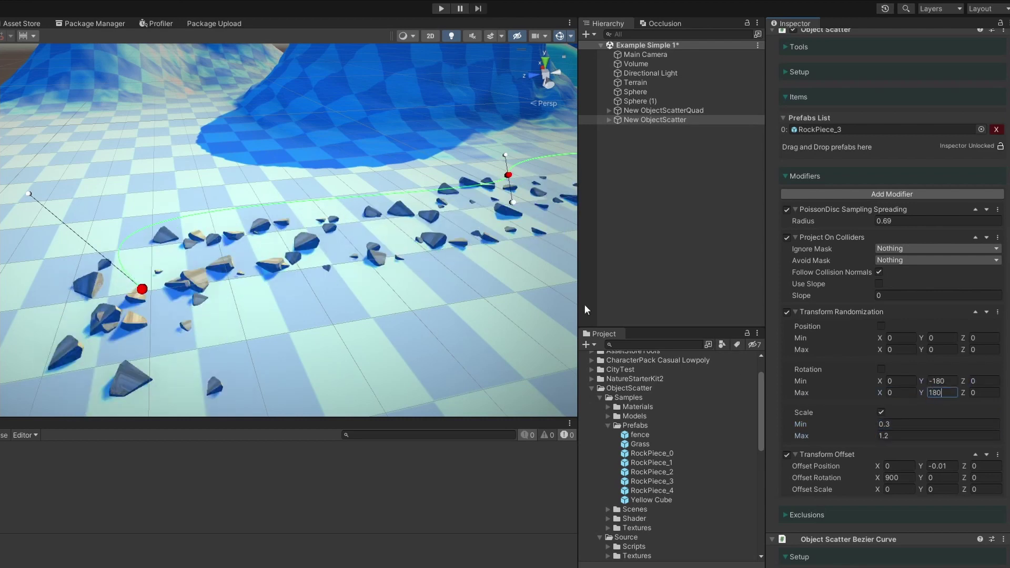
pyautogui.scroll(-3, 866, 401)
pyautogui.scroll(3, 828, 453)
pyautogui.scroll(2, 776, 216)
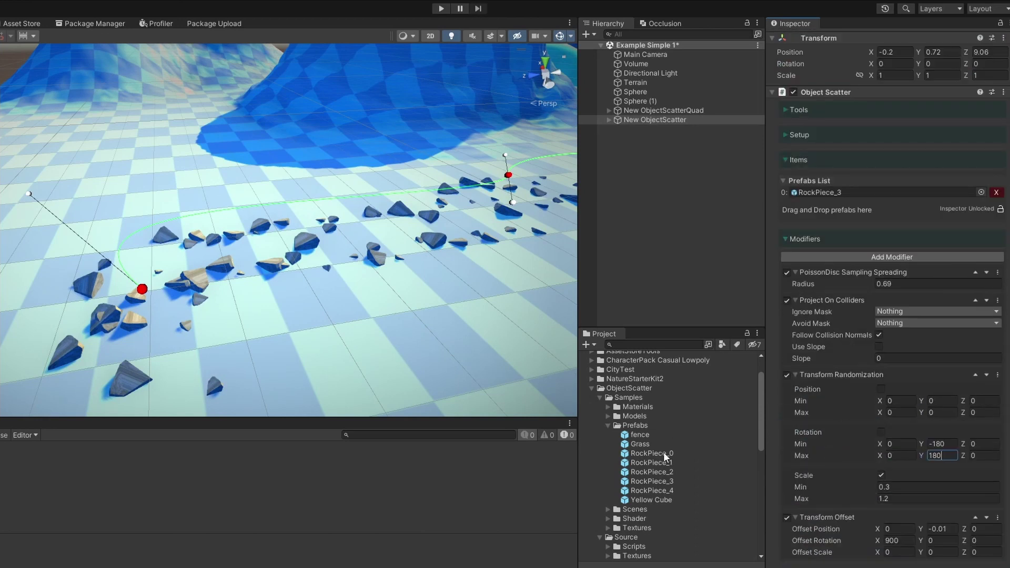
# Add RockPiece_2 and RockPiece_4 to the prefabs list and set random scale Min 1, Max 2
pyautogui.moveTo(653, 472); pyautogui.dragTo(834, 210)
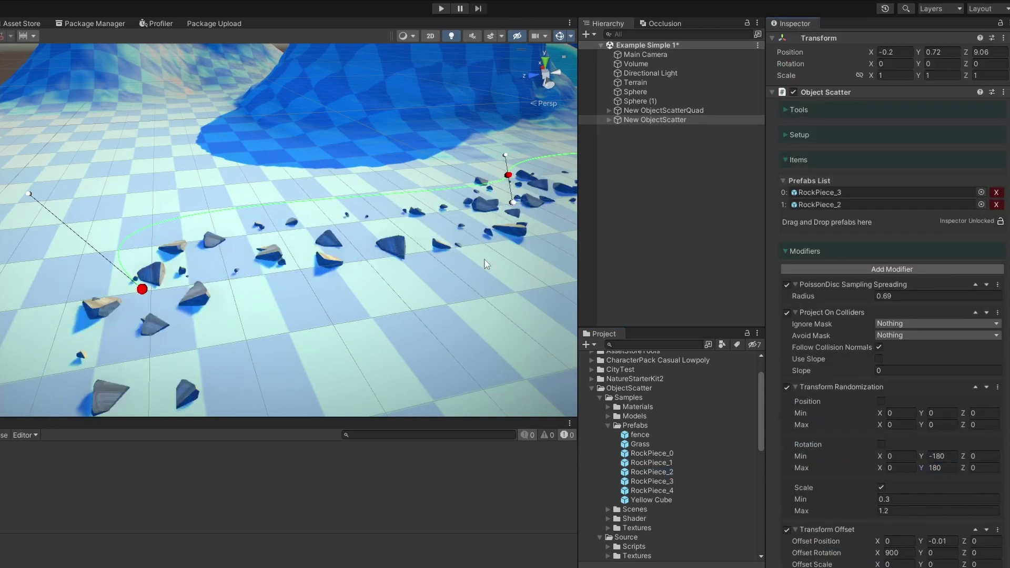
pyautogui.moveTo(818, 239); pyautogui.dragTo(827, 222)
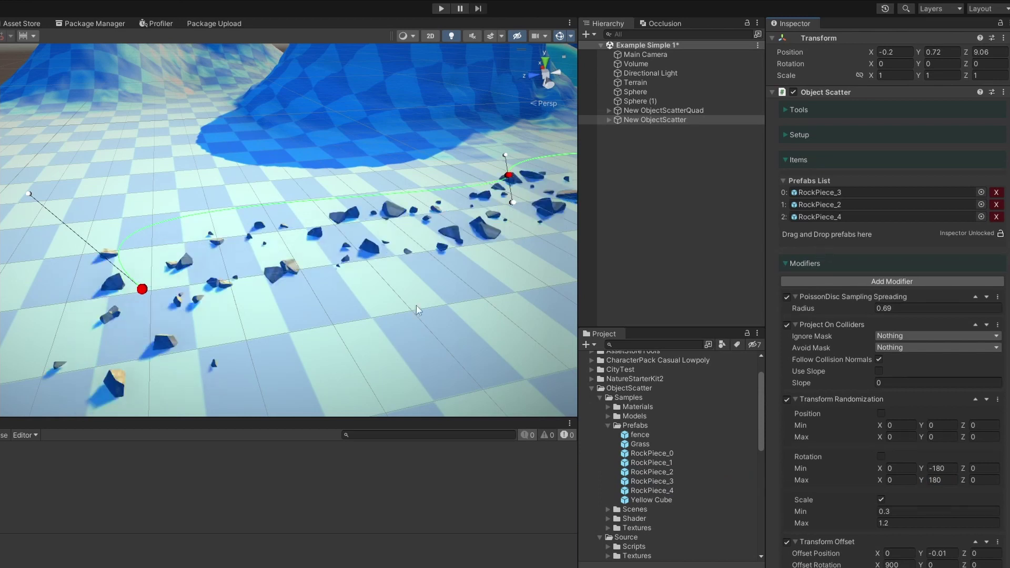
pyautogui.write('1')
pyautogui.press('Tab')
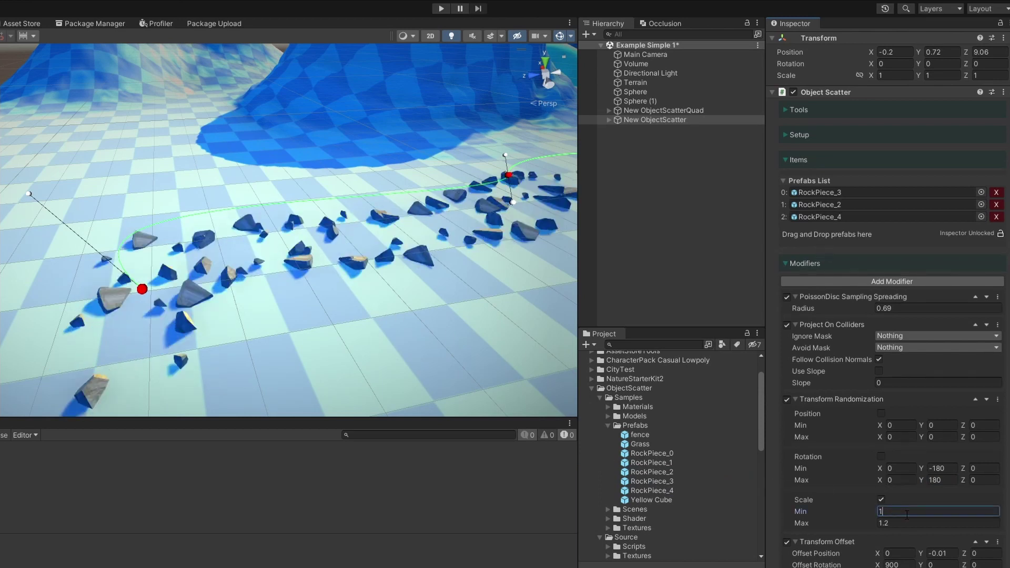
pyautogui.write('2')
pyautogui.press('Return')
pyautogui.scroll(3, 368, 321)
pyautogui.moveTo(338, 298); pyautogui.dragTo(304, 252, button='middle')
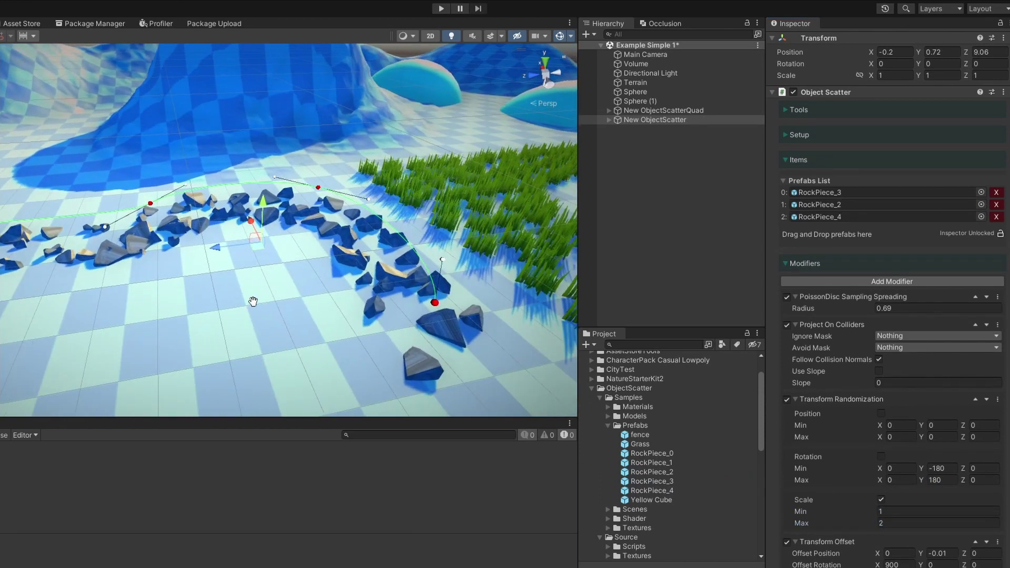
pyautogui.scroll(-3, 304, 252)
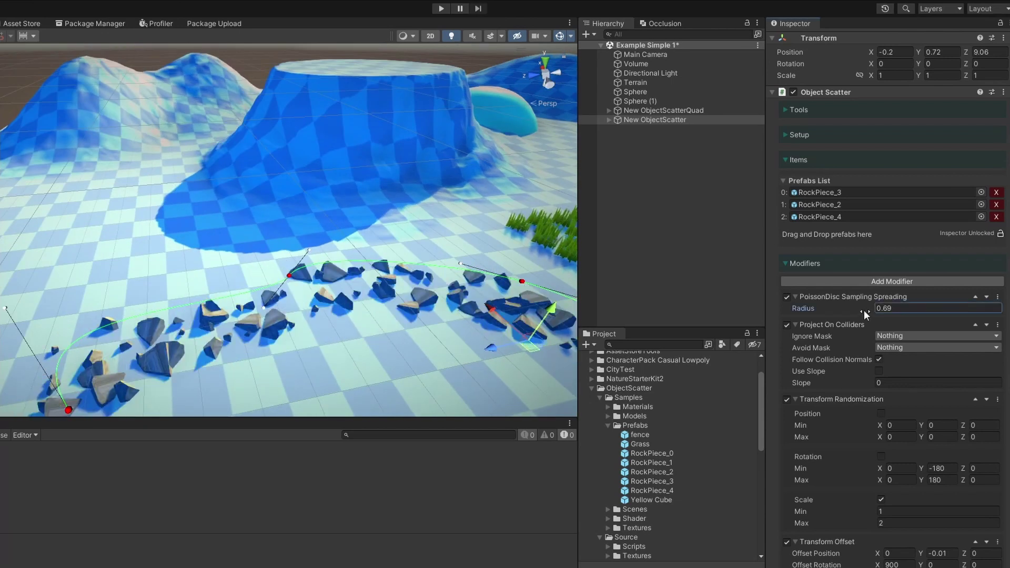
# Narrow the bezier rock band width to 1.04
pyautogui.moveTo(864, 311); pyautogui.dragTo(860, 311)
pyautogui.click(796, 325)
pyautogui.scroll(-3, 869, 471)
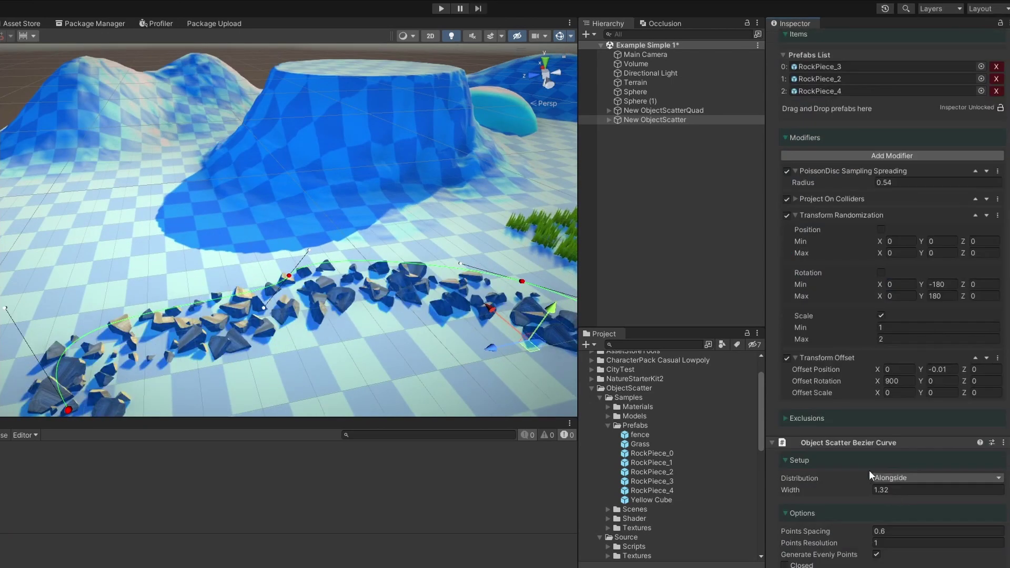
pyautogui.scroll(-2, 869, 470)
pyautogui.moveTo(868, 460); pyautogui.dragTo(860, 461)
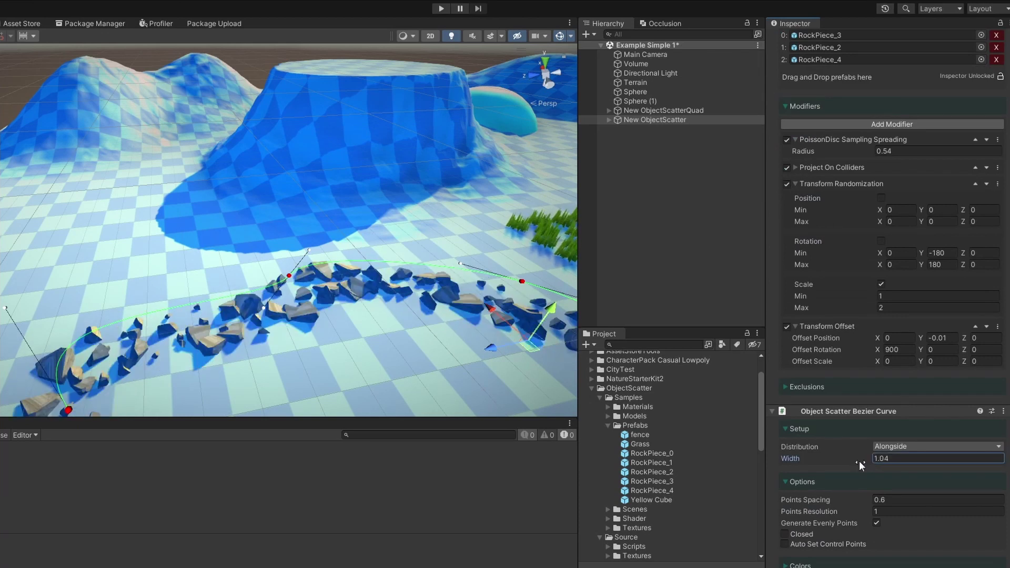
pyautogui.scroll(3, 874, 359)
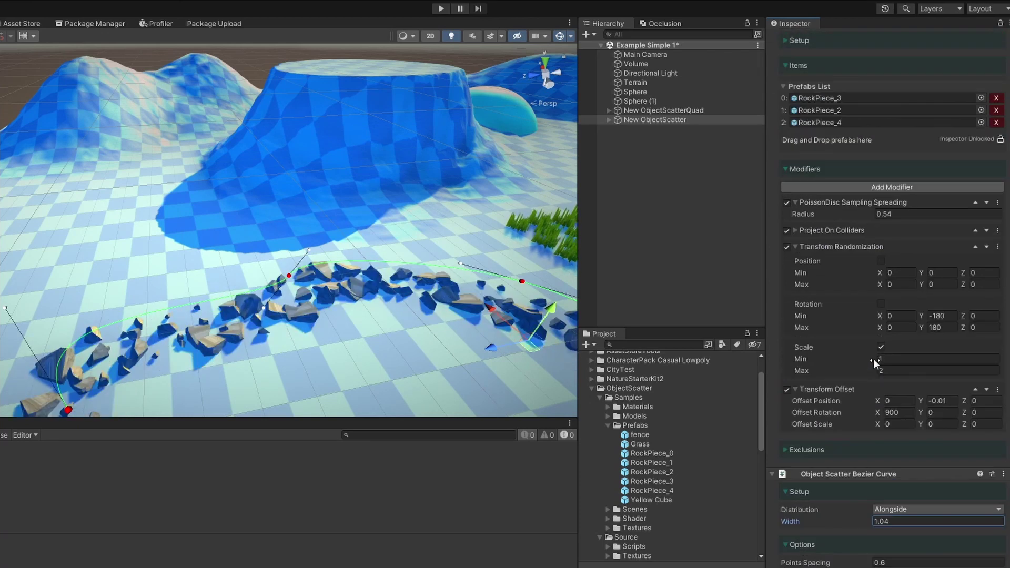
# Replace PoissonDisc Sampling Spreading with Even Spreading (0.5 margins) at the top of the modifiers
pyautogui.click(998, 202)
pyautogui.click(947, 209)
pyautogui.click(892, 187)
pyautogui.click(909, 194)
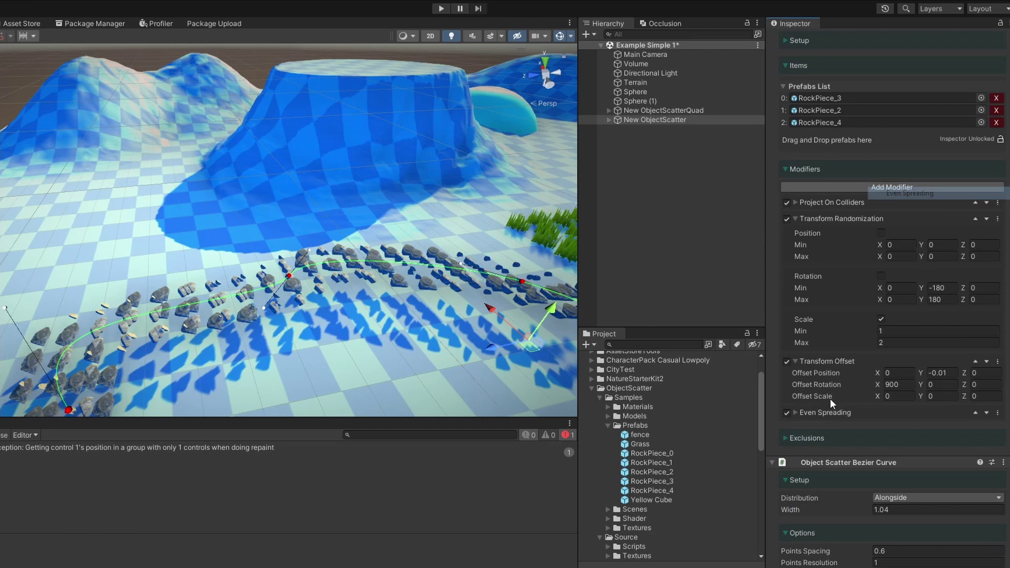
pyautogui.click(975, 412)
pyautogui.click(976, 361)
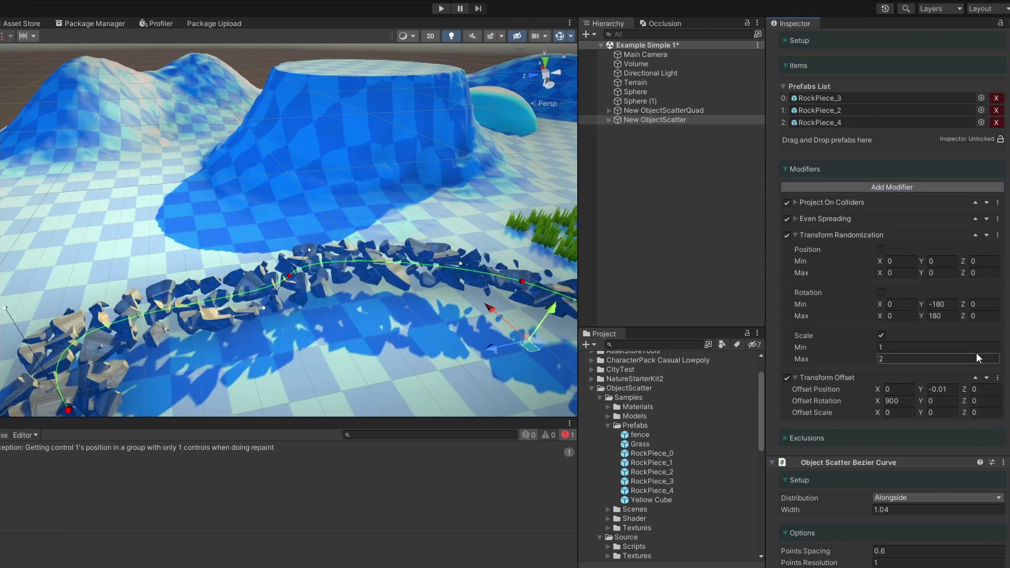
pyautogui.click(976, 219)
pyautogui.click(795, 203)
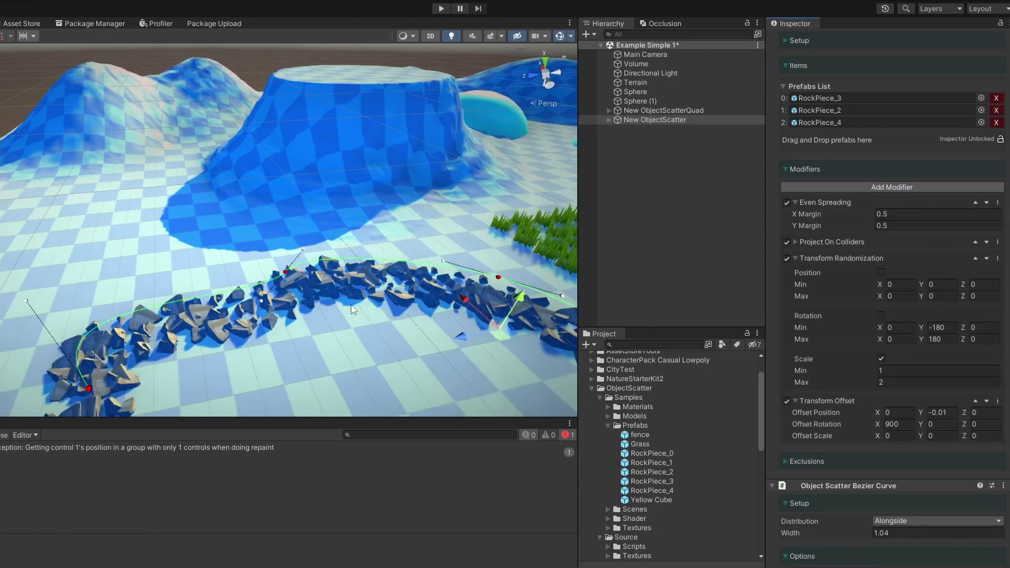
# Widen the rock band to 1.1 and pull the curve into a wider C shape
pyautogui.moveTo(866, 533); pyautogui.dragTo(861, 537)
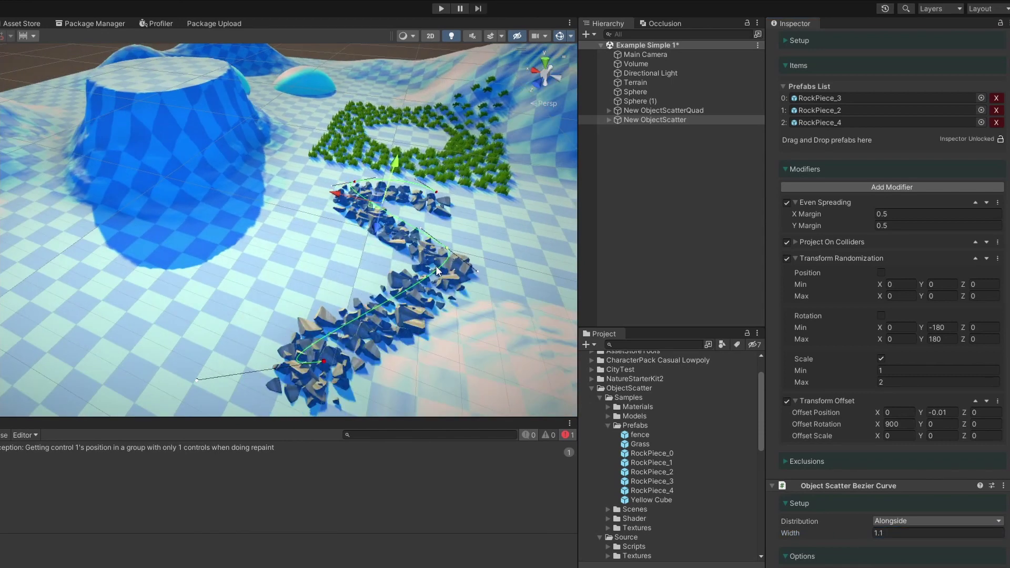
pyautogui.moveTo(299, 243); pyautogui.dragTo(361, 349)
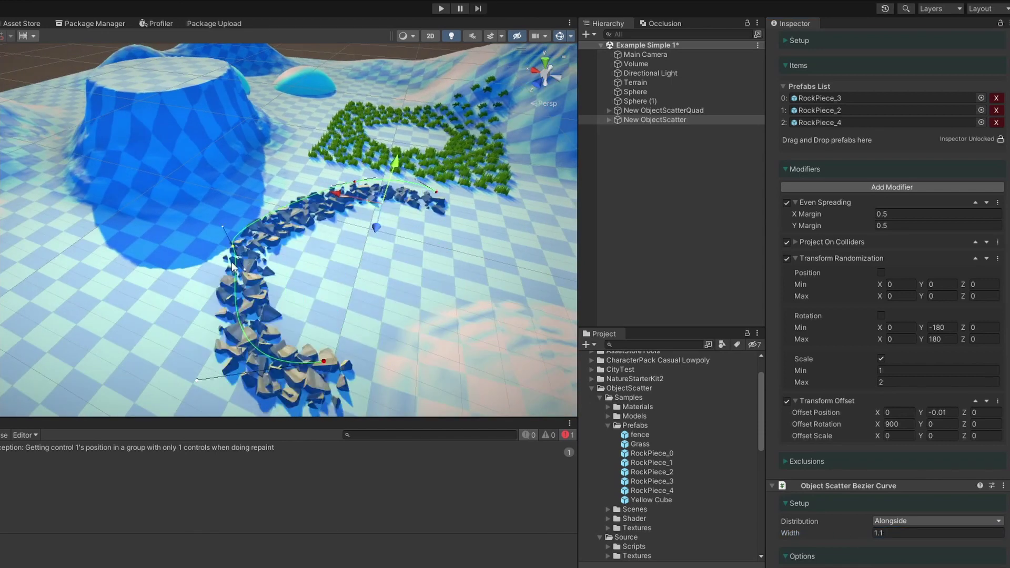
pyautogui.scroll(-2, 361, 349)
# Extend the curve's far end and pull its lower sections outward into a long winding loop
pyautogui.moveTo(361, 350)
pyautogui.mouseDown(button='middle')
pyautogui.moveTo(289, 306)
pyautogui.moveTo(317, 319)
pyautogui.mouseUp(button='middle')
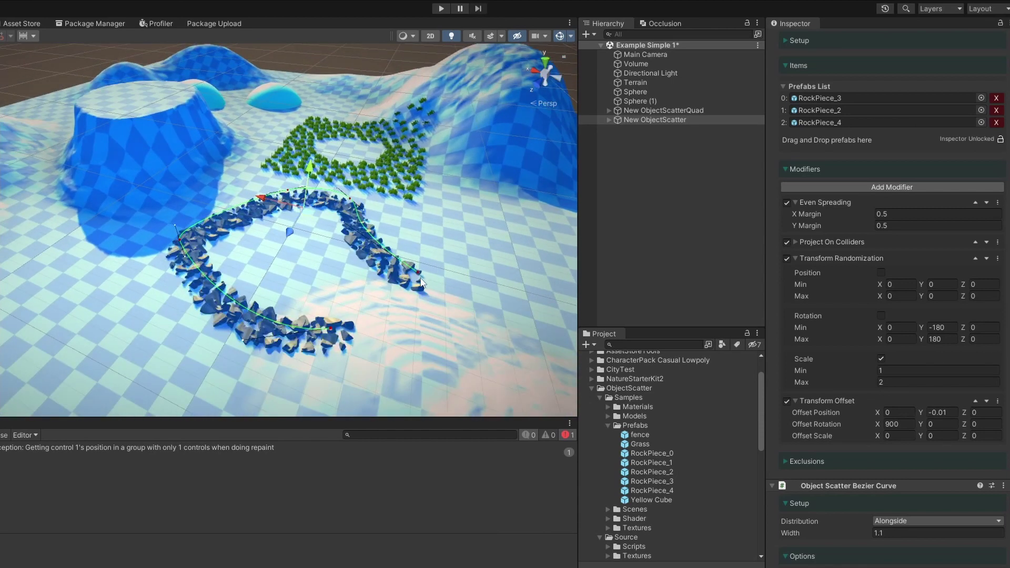
pyautogui.moveTo(358, 201)
pyautogui.mouseDown()
pyautogui.moveTo(511, 277)
pyautogui.moveTo(421, 232)
pyautogui.moveTo(354, 267)
pyautogui.mouseUp()
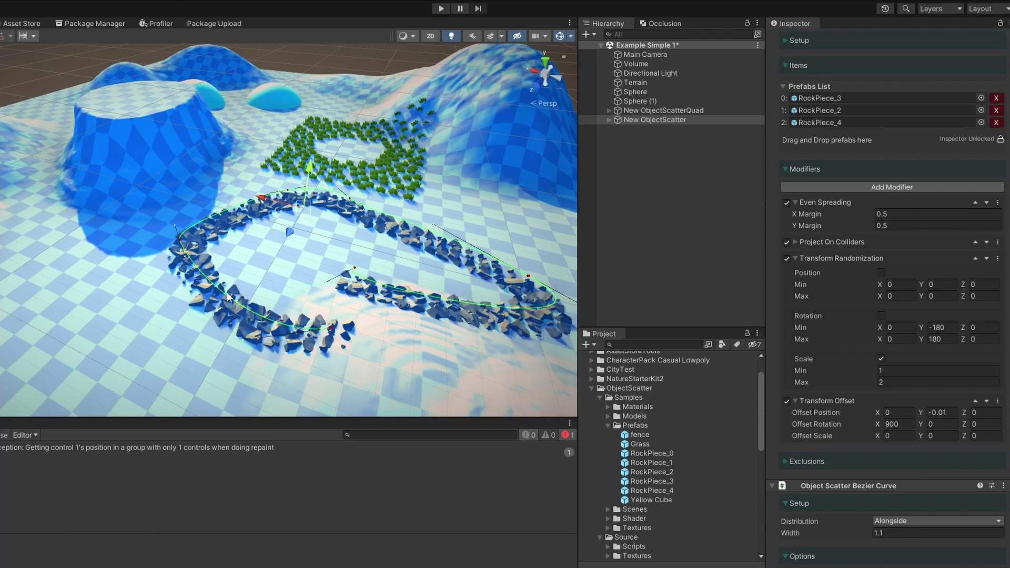
pyautogui.moveTo(227, 297); pyautogui.dragTo(133, 334)
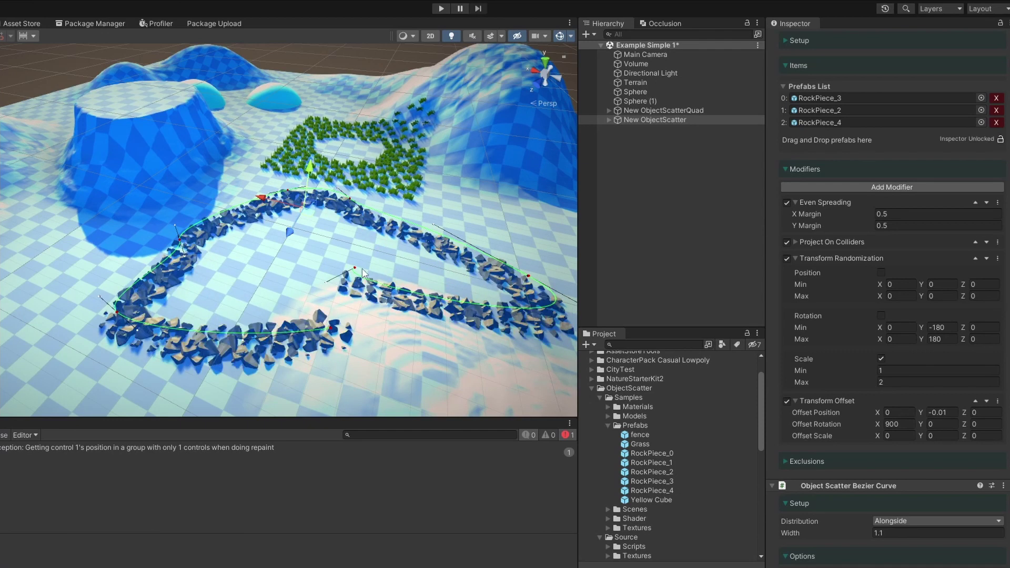
pyautogui.scroll(-3, 363, 274)
pyautogui.keyDown('alt'); pyautogui.moveTo(348, 357); pyautogui.dragTo(326, 316); pyautogui.keyUp('alt')
pyautogui.scroll(5, 339, 287)
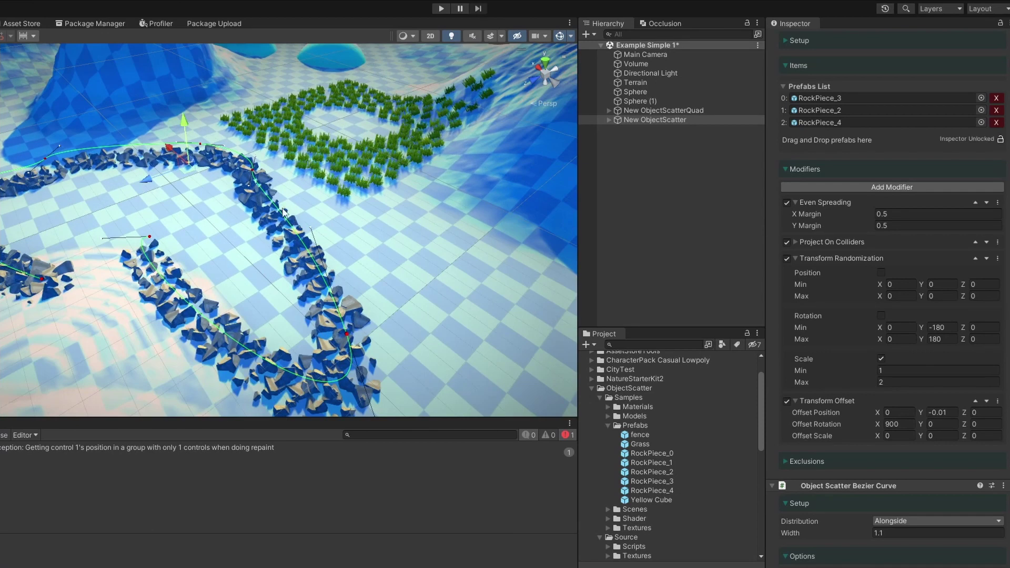
pyautogui.moveTo(253, 173)
pyautogui.mouseDown()
pyautogui.moveTo(363, 324)
pyautogui.moveTo(401, 328)
pyautogui.mouseUp()
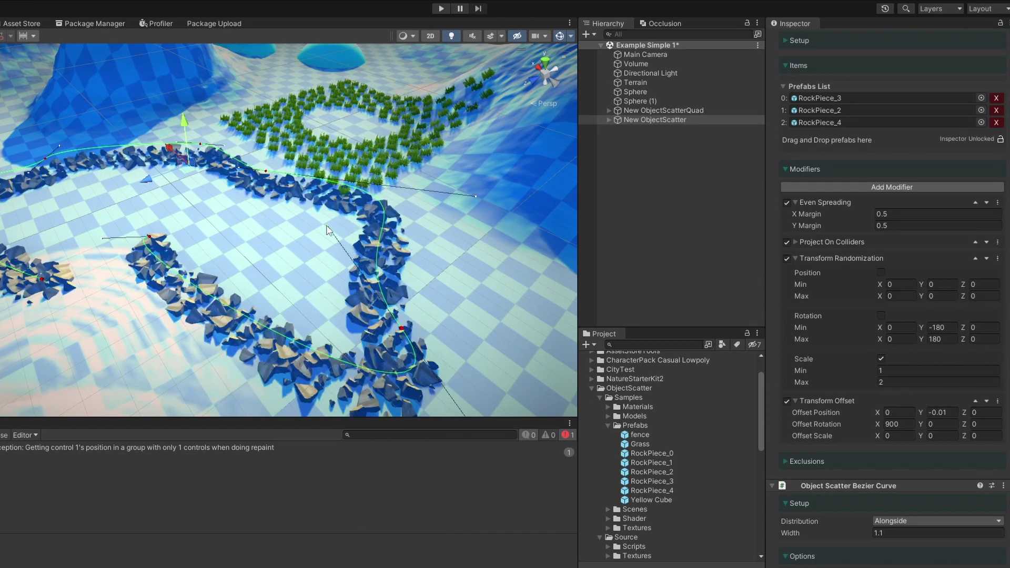
# Drag a left-side bezier control point to re-curve that bend into a smoother winding rock band
pyautogui.moveTo(152, 236)
pyautogui.mouseDown()
pyautogui.moveTo(21, 284)
pyautogui.moveTo(143, 257)
pyautogui.moveTo(87, 248)
pyautogui.moveTo(364, 274)
pyautogui.mouseUp()
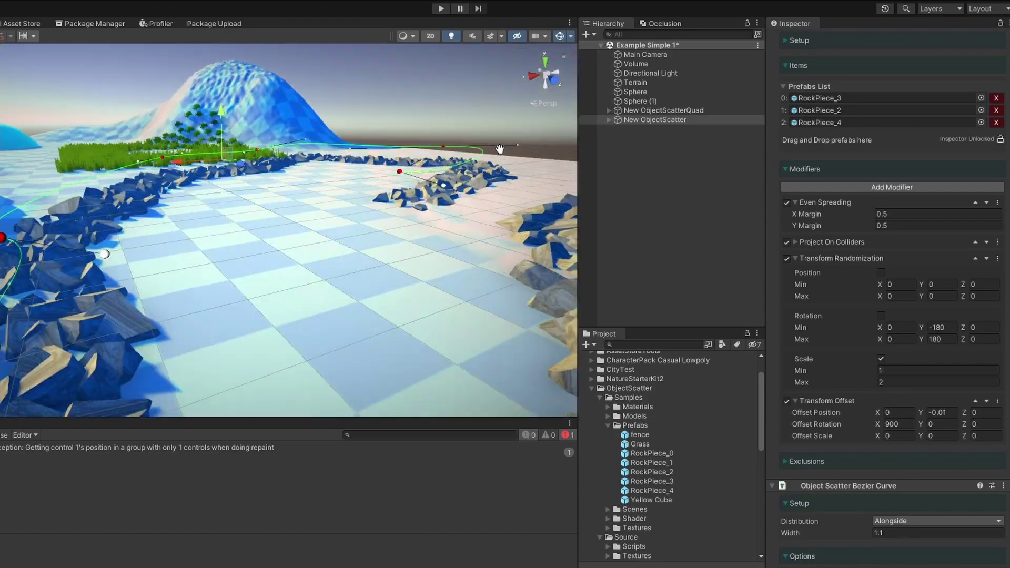